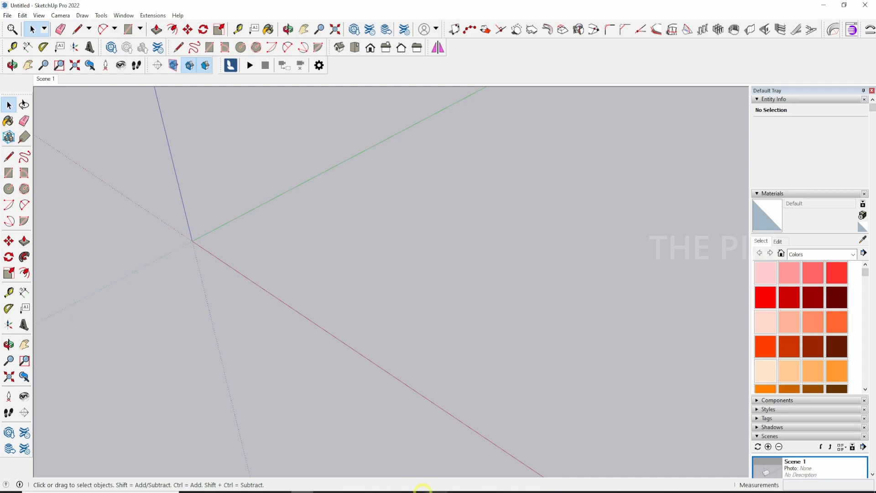
- Switch to the kolam folder in File Explorer and view the kolam JPG reference image
click(417, 492)
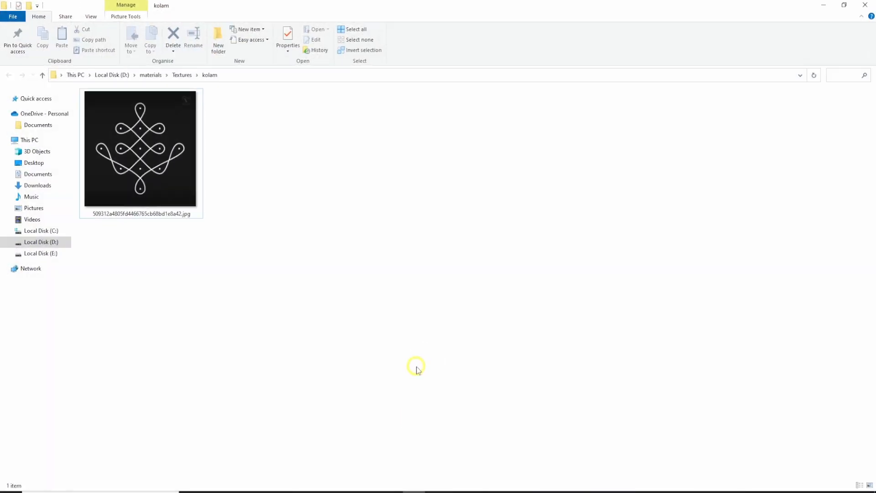
double_click(141, 182)
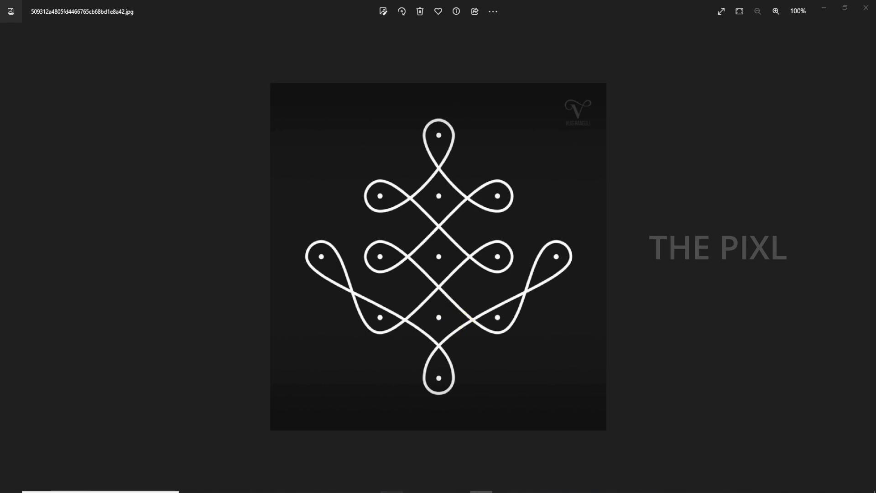
key(alt+F4)
- Search the web for "jpg to dwg" in the browser and open Convertio's JPG to DXF converter
click(196, 15)
text(J)
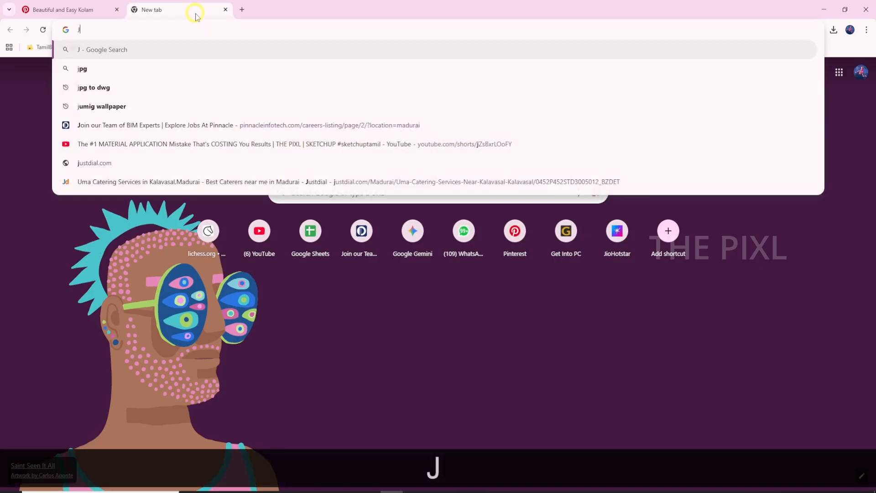
text(PG TO)
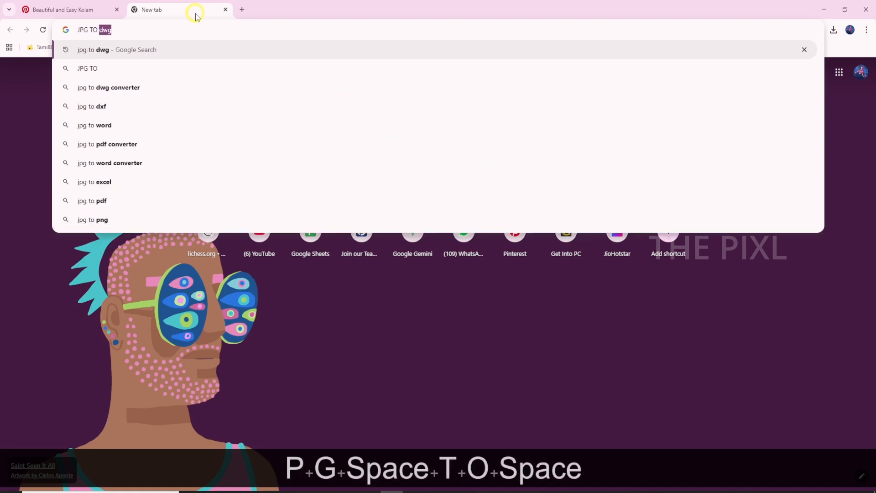
key(Right)
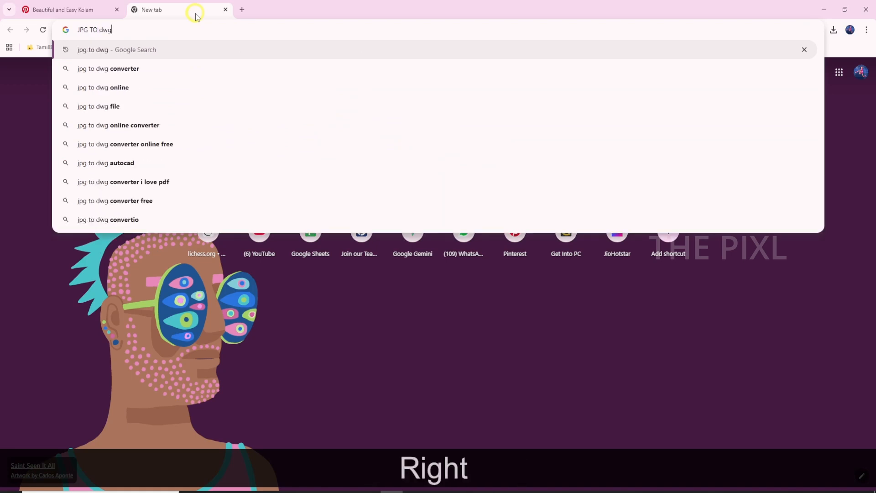
key(Return)
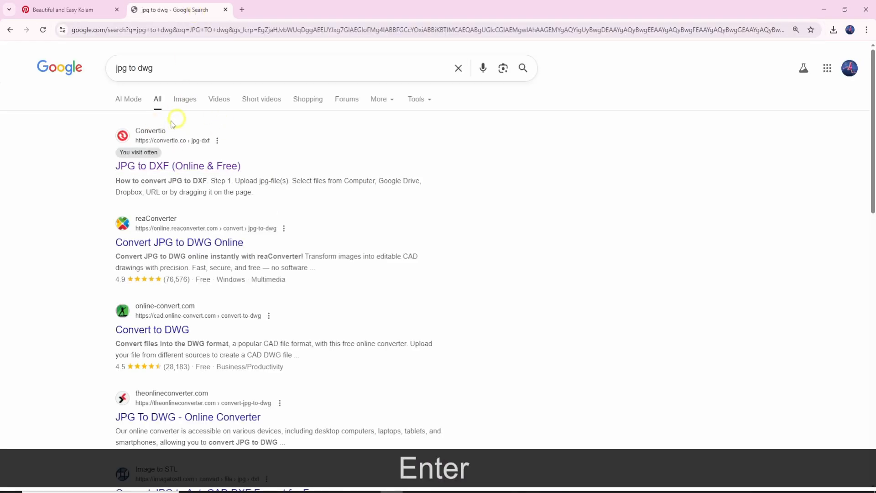
click(182, 166)
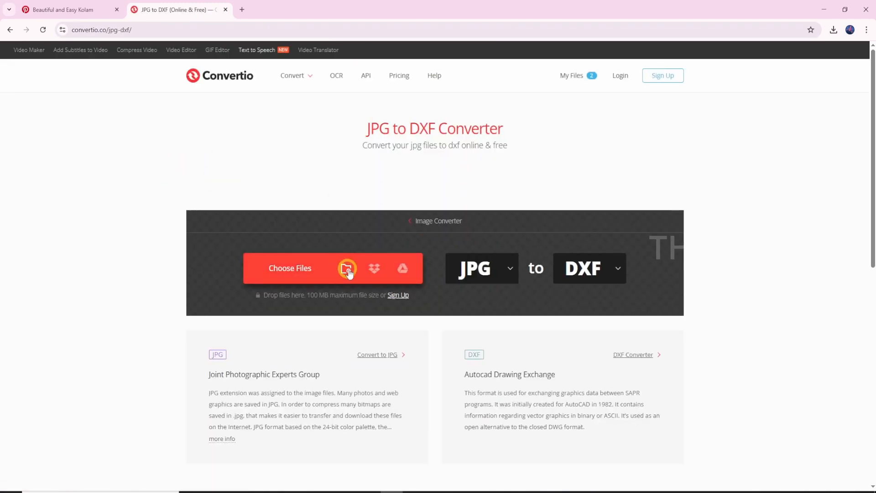
- Upload the kolam JPG from the kolam folder, convert it to DXF and download the converted file
click(347, 268)
click(110, 87)
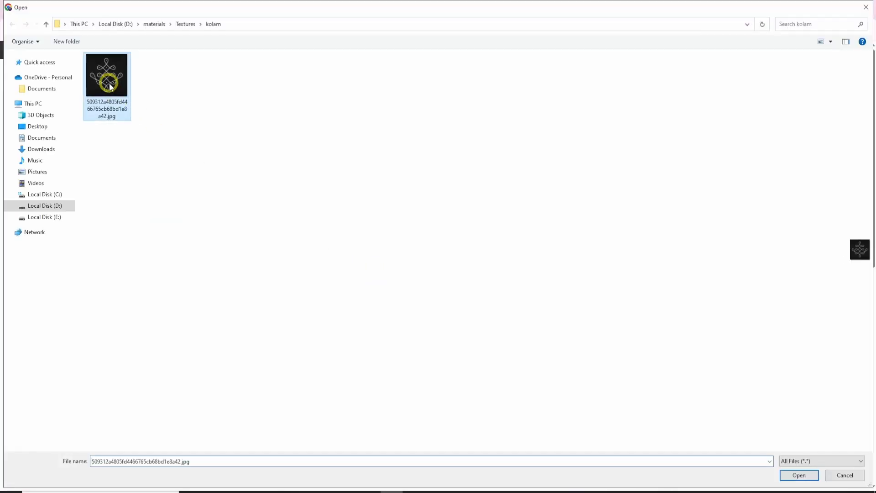
double_click(109, 87)
click(589, 290)
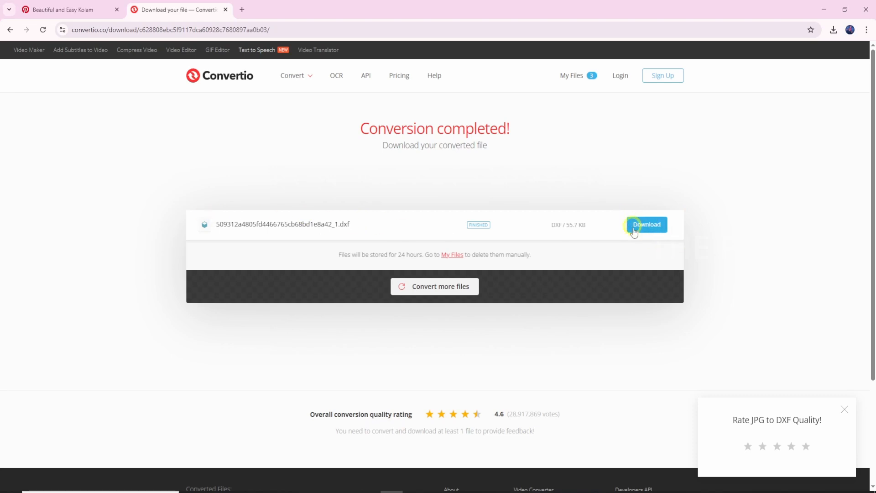
click(642, 229)
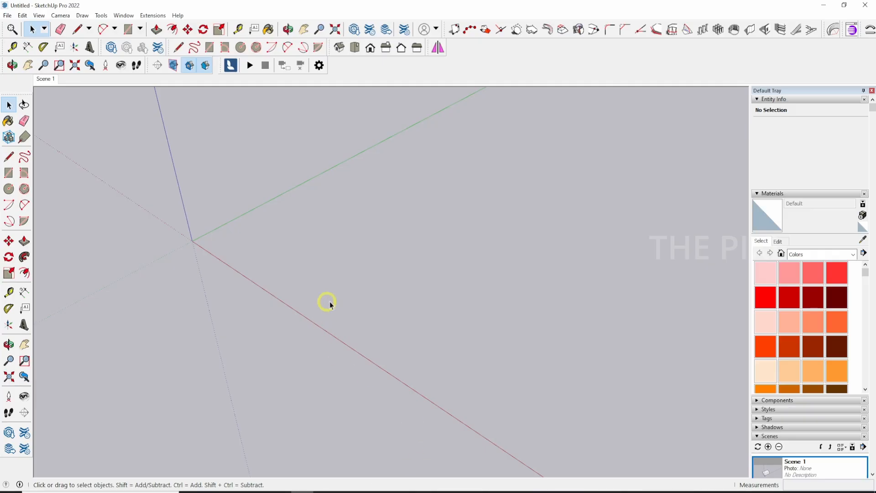
- Switch to SketchUp and import 509312a4805fd4466765cb68bd1e8a42_1.dxf from the Downloads folder
click(373, 254)
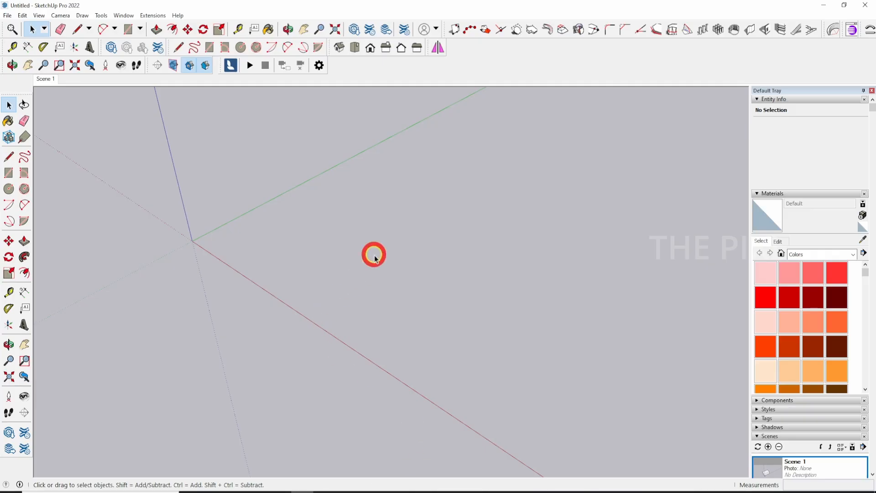
click(6, 15)
click(27, 174)
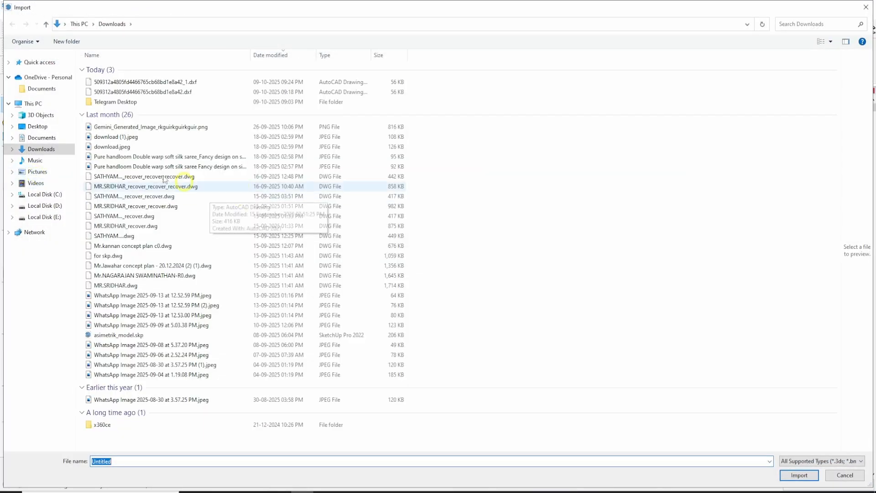
click(136, 82)
double_click(136, 82)
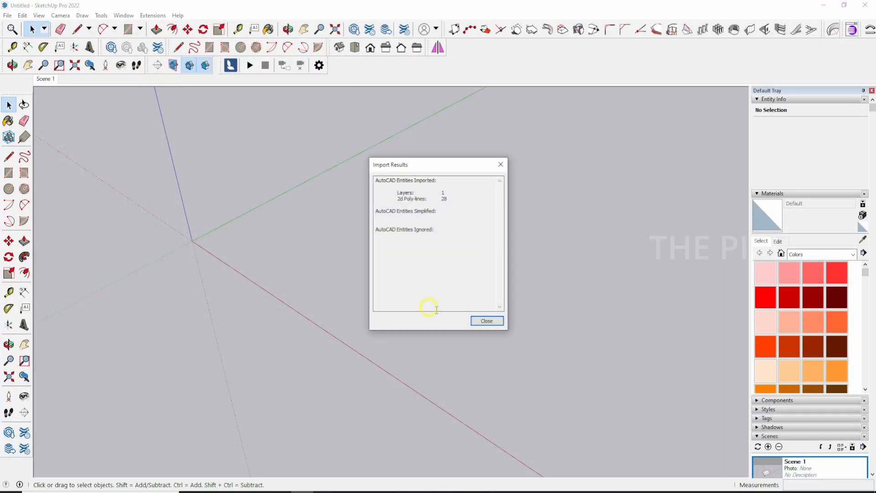
click(483, 321)
middle_drag(411, 252, 431, 210)
scroll(431, 210, up, 3)
key(space)
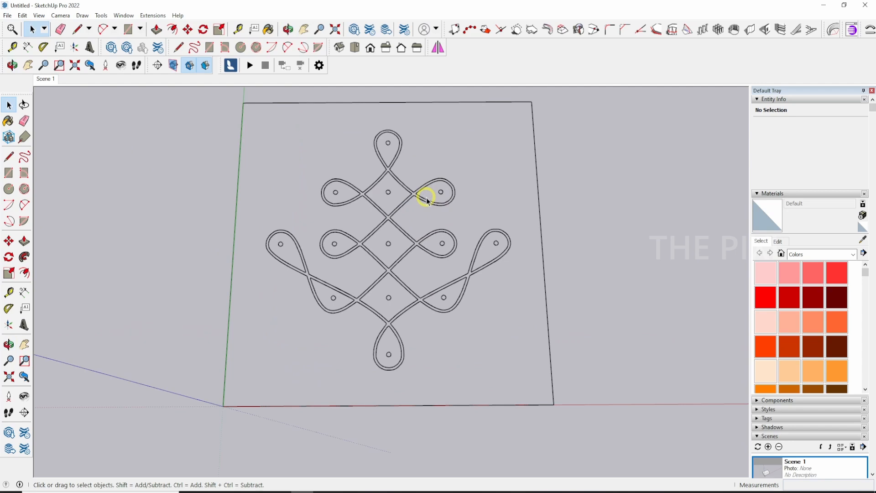
- Draw a rectangle between opposite corners of the imported kolam's square border to create a face
mouse_move(427, 199)
middle_down()
mouse_move(445, 281)
mouse_move(427, 269)
middle_up()
key(r)
click(519, 376)
key(Up)
click(305, 125)
key(space)
- Explode the imported kolam component into loose geometry
click(436, 244)
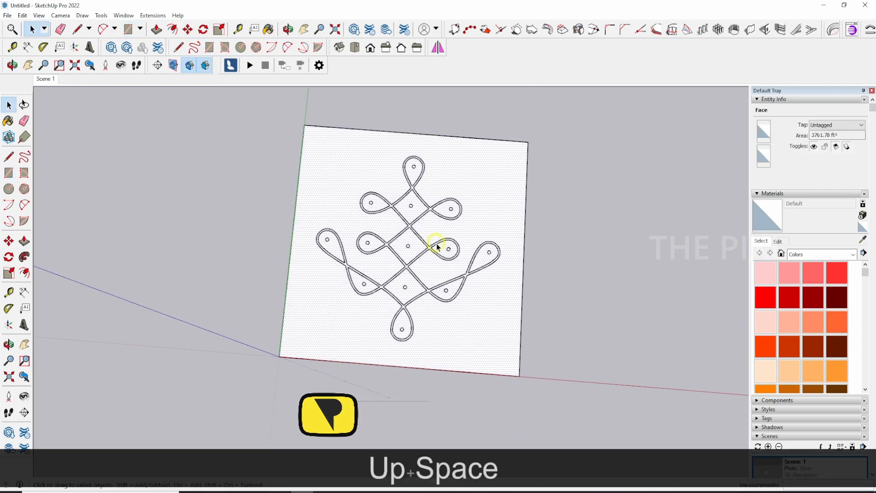
click(437, 244)
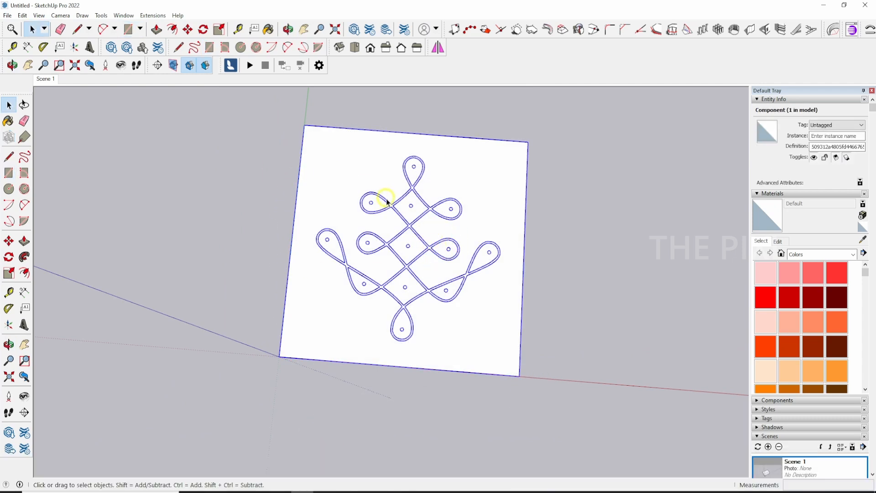
right_click(447, 238)
click(491, 310)
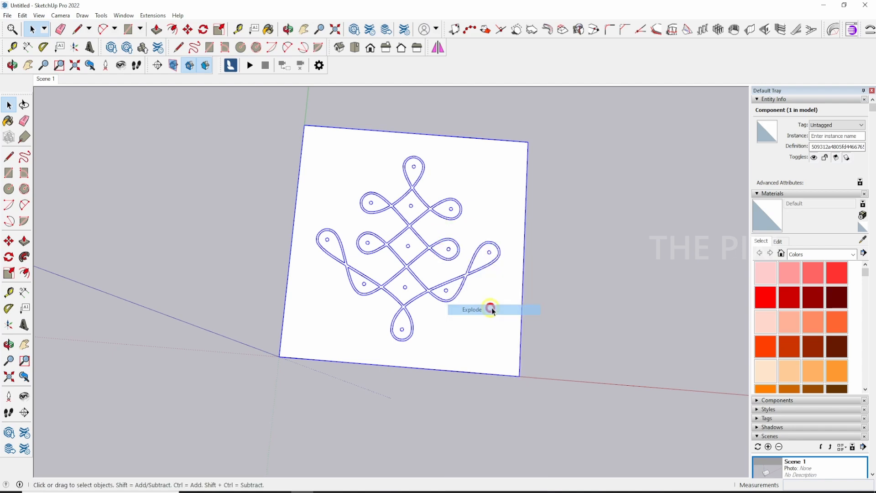
- Examine whether the exploded kolam outlines divide the rectangular face
click(484, 201)
middle_drag(485, 202, 456, 169)
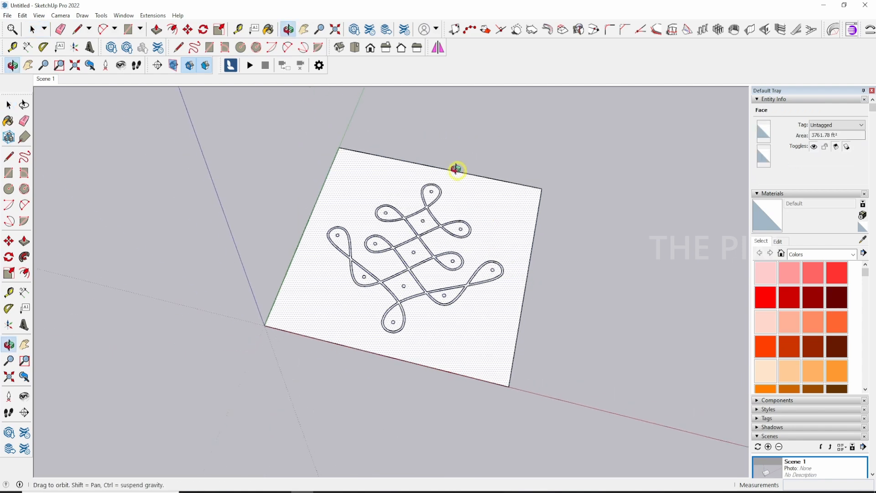
scroll(365, 182, down, 4)
middle_drag(371, 197, 330, 248)
scroll(392, 243, up, 6)
click(400, 255)
scroll(400, 246, down, 6)
scroll(406, 244, up, 6)
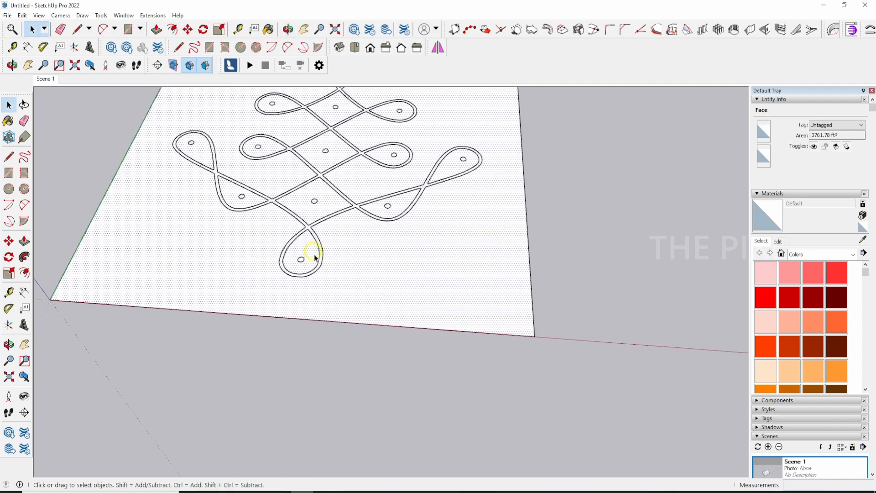
scroll(357, 280, down, 8)
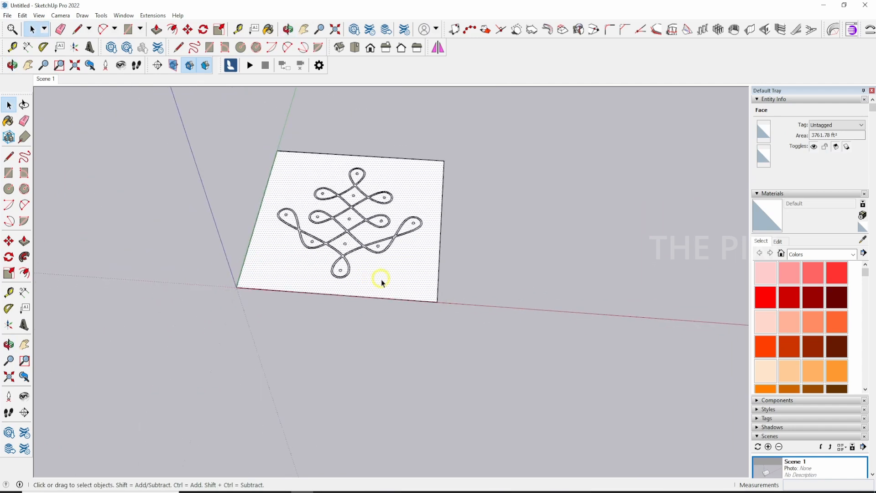
scroll(398, 306, down, 3)
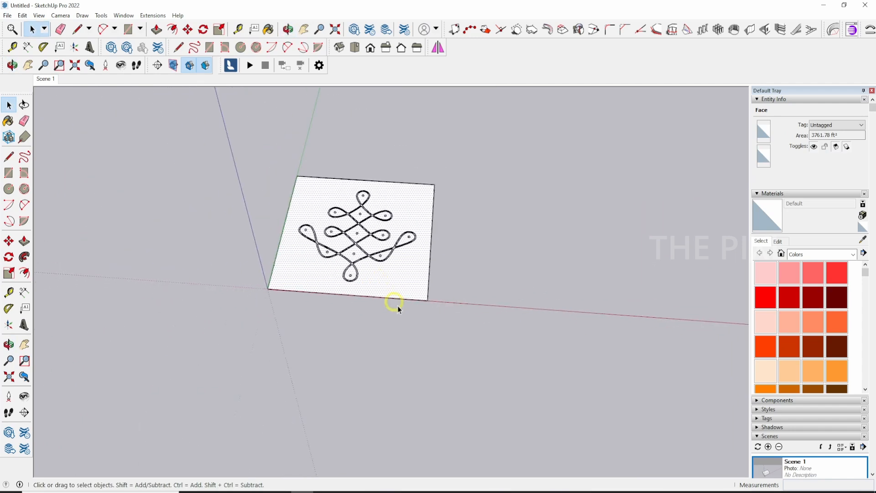
- Select the rectangle with all kolam outlines and intersect the faces with the selection
drag(493, 340, 178, 134)
scroll(398, 267, up, 4)
right_click(388, 230)
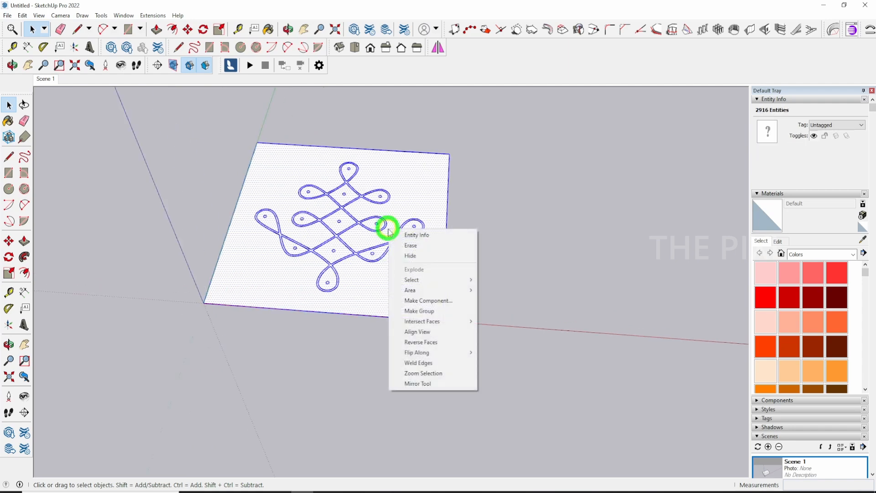
mouse_move(449, 325)
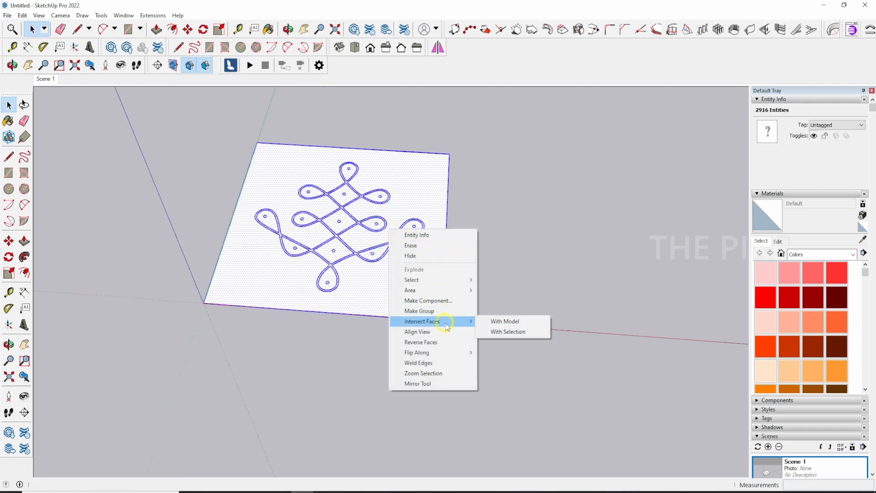
click(510, 331)
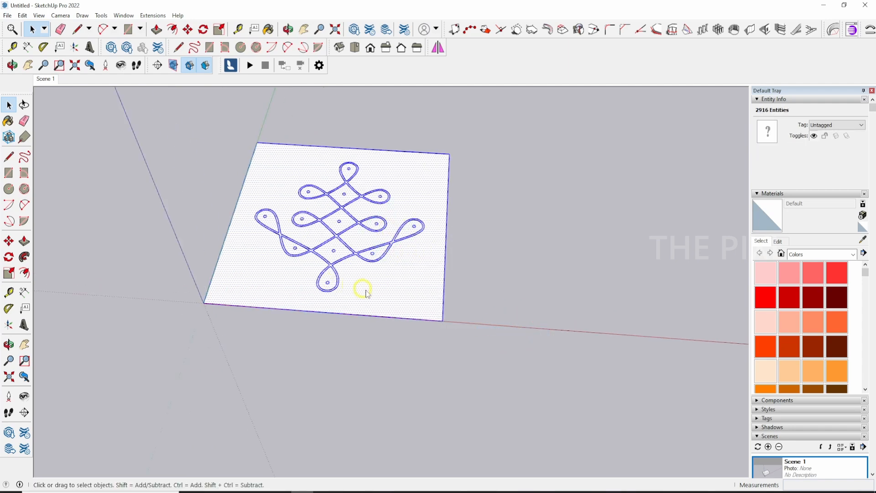
- Check whether the background face is separated from the kolam band and its inner loops
scroll(367, 291, up, 3)
scroll(381, 295, down, 4)
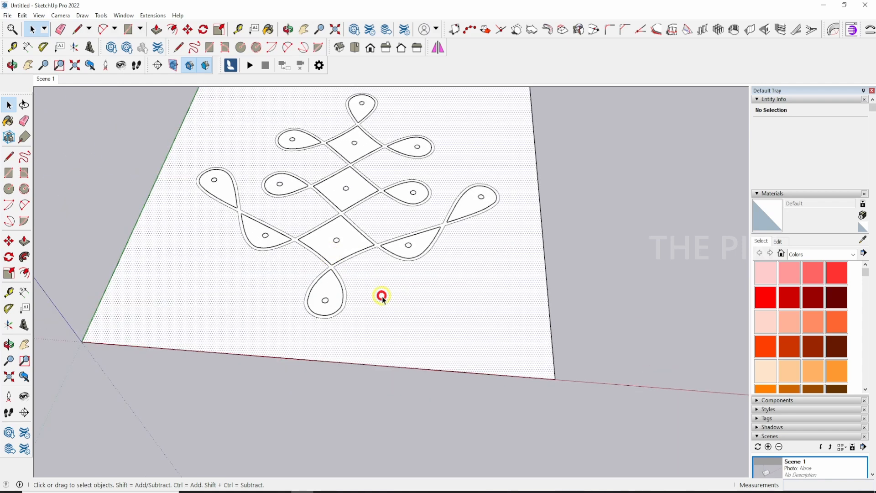
click(385, 250)
scroll(397, 329, up, 6)
scroll(453, 254, down, 3)
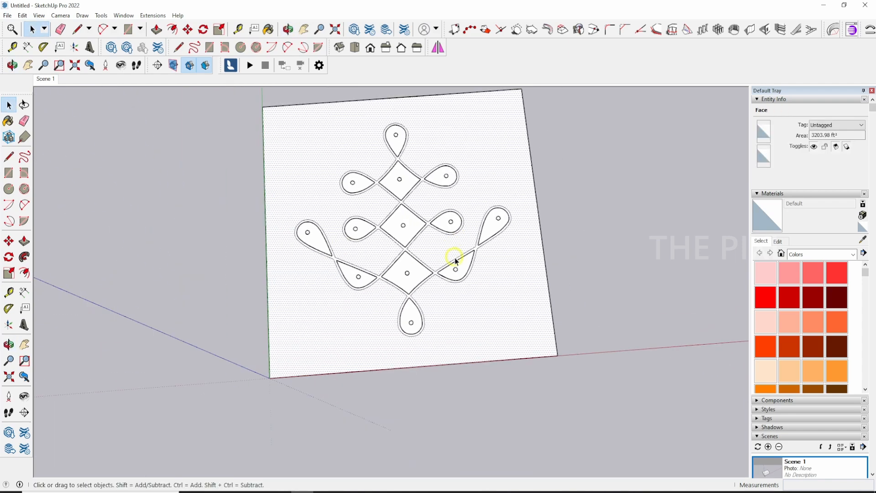
mouse_move(453, 254)
middle_down()
mouse_move(263, 176)
mouse_move(413, 248)
mouse_move(501, 224)
middle_up()
scroll(501, 223, down, 3)
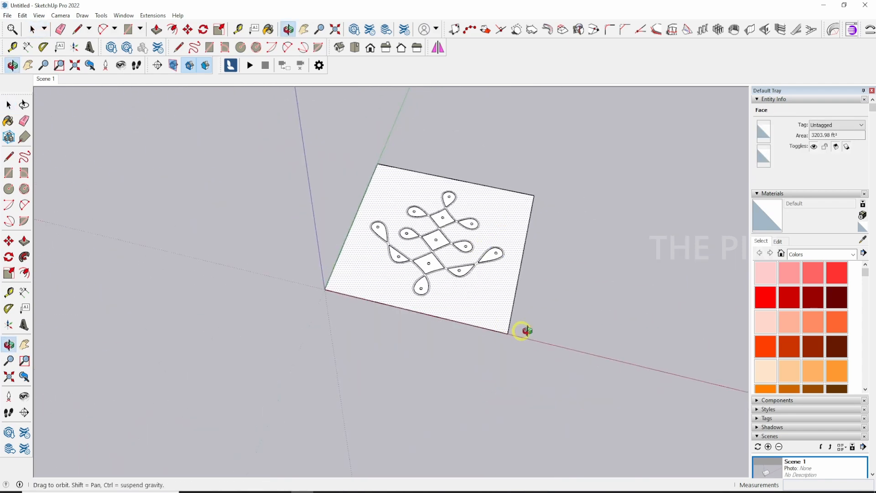
- Reselect the entire kolam panel and run Intersect Faces with the selection a second time
drag(524, 368, 279, 152)
scroll(460, 219, up, 4)
right_click(469, 224)
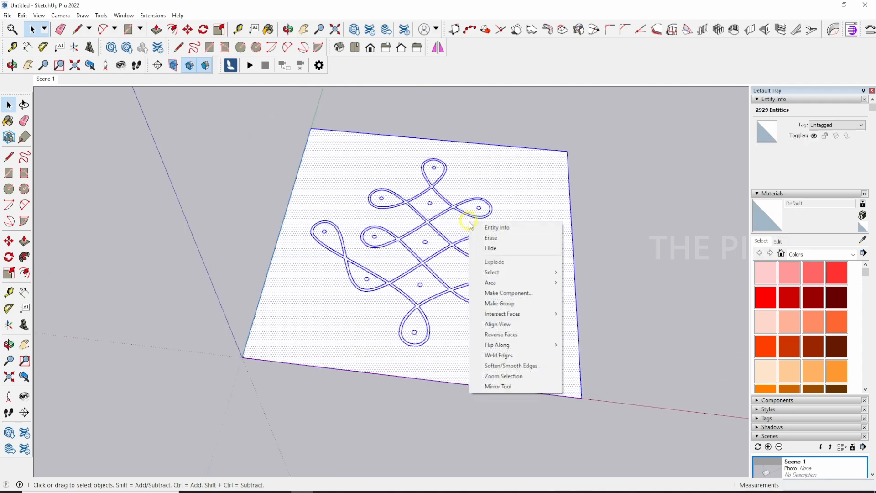
mouse_move(518, 313)
click(604, 325)
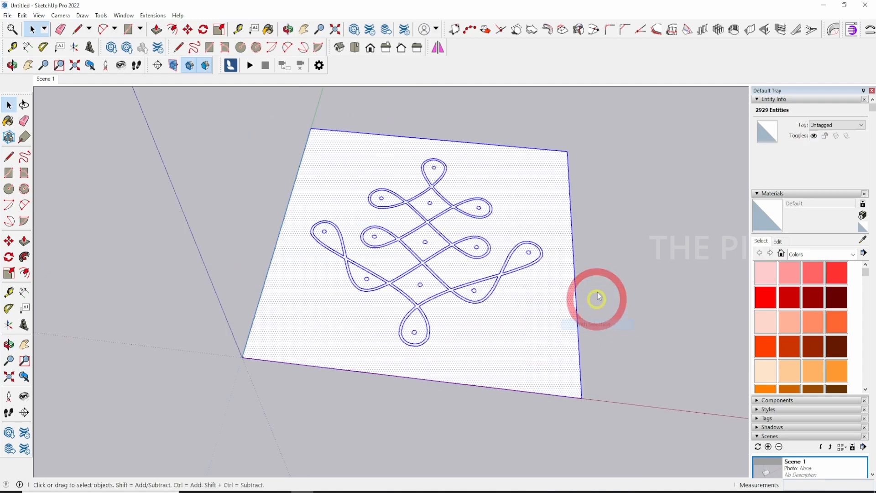
click(592, 266)
- Inspect the kolam's loops, diamonds and dots up close for outlines that still do not split the face
scroll(535, 263, up, 3)
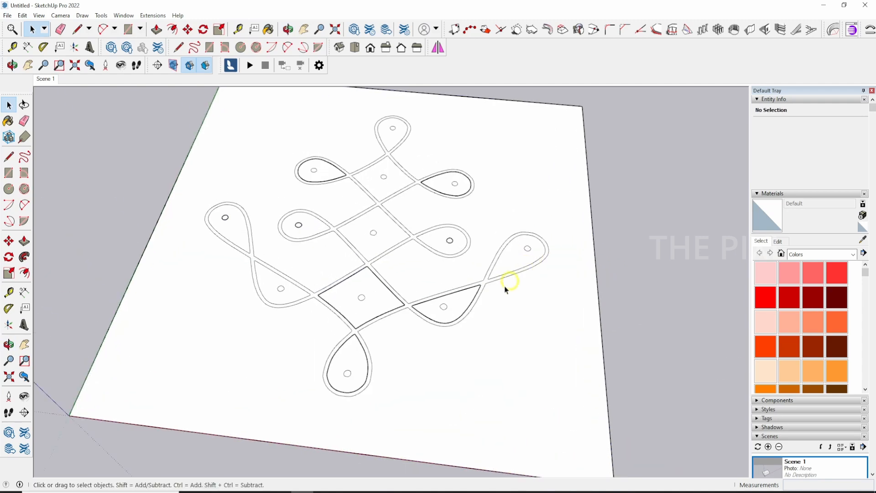
click(474, 225)
scroll(474, 226, down, 3)
middle_drag(473, 228, 482, 290)
scroll(382, 244, up, 3)
scroll(405, 260, down, 3)
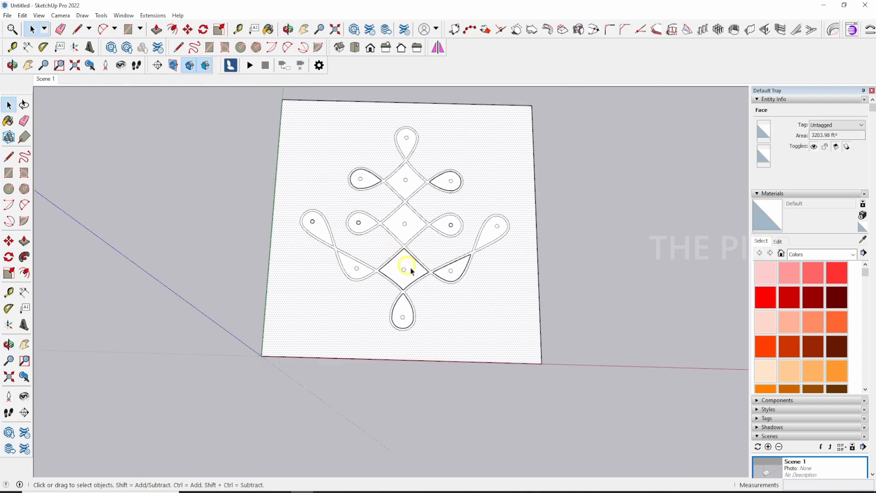
scroll(465, 248, up, 3)
scroll(465, 292, up, 3)
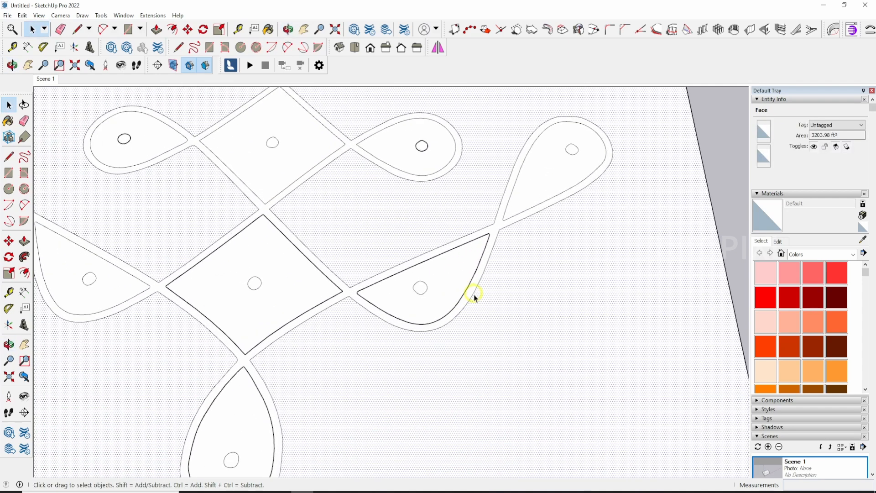
scroll(475, 281, down, 5)
scroll(439, 264, down, 1)
- Select all geometry and intersect the faces once more, then check the background face
key(ctrl+a)
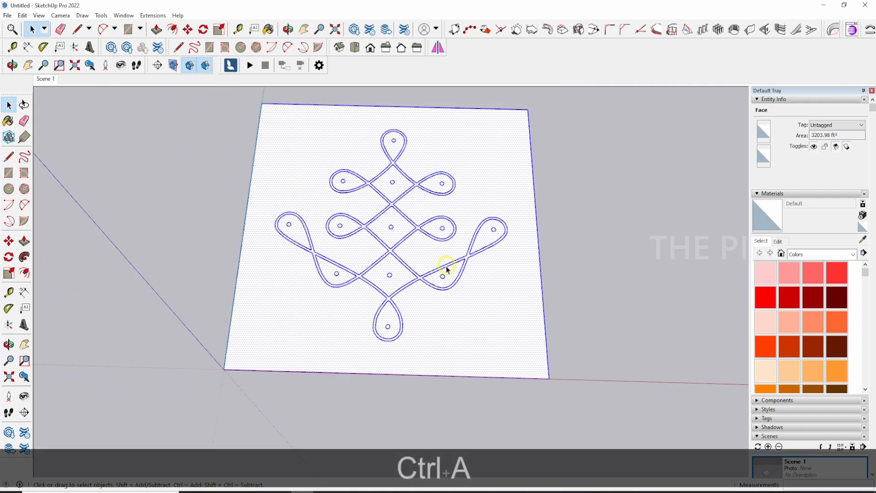
right_click(439, 241)
click(627, 315)
click(482, 297)
right_click(495, 302)
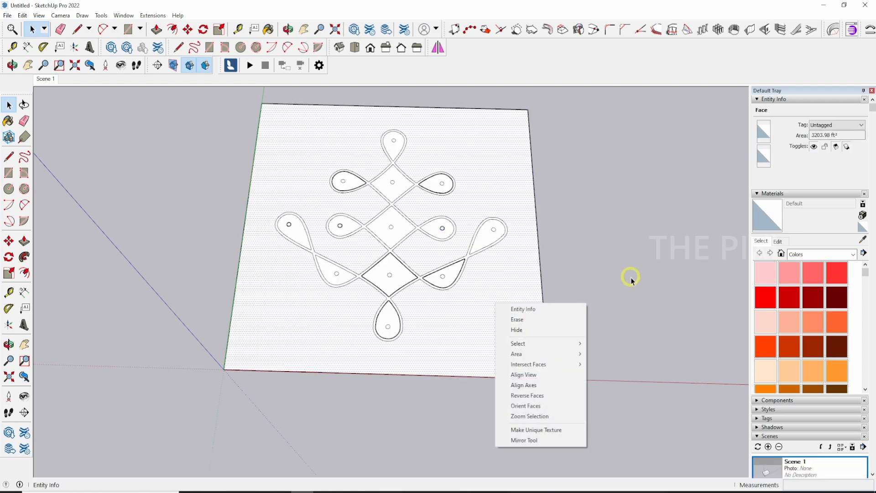
click(631, 279)
- Repeat the face intersection with the selection on the whole kolam panel and recheck the background face
key(ctrl+a)
ctrl+drag(492, 211, 297, 141)
right_click(446, 171)
click(524, 264)
click(548, 275)
click(549, 236)
click(423, 243)
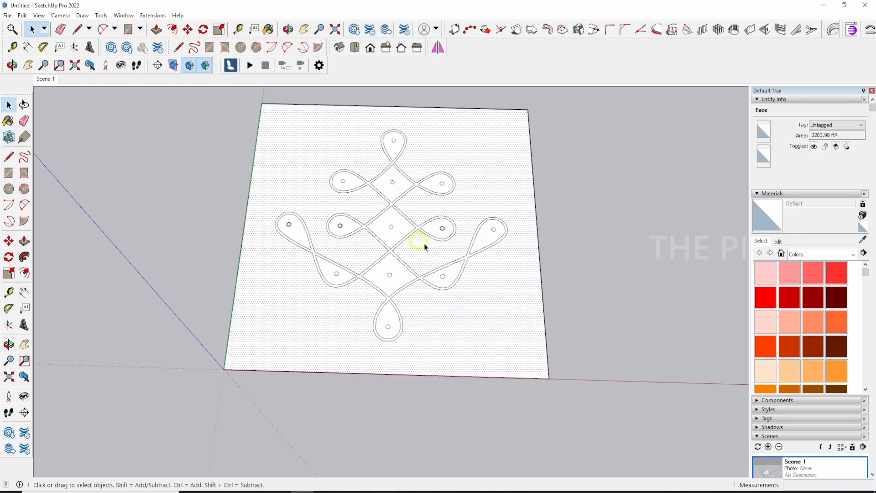
- Select across the kolam's middle rows, intersect faces with the selection, and recheck the background face
drag(563, 263, 221, 209)
right_click(461, 216)
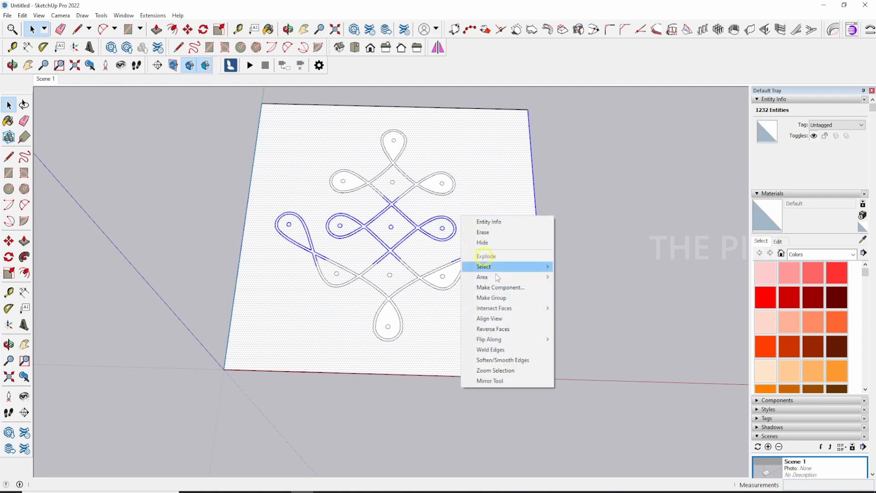
mouse_move(531, 310)
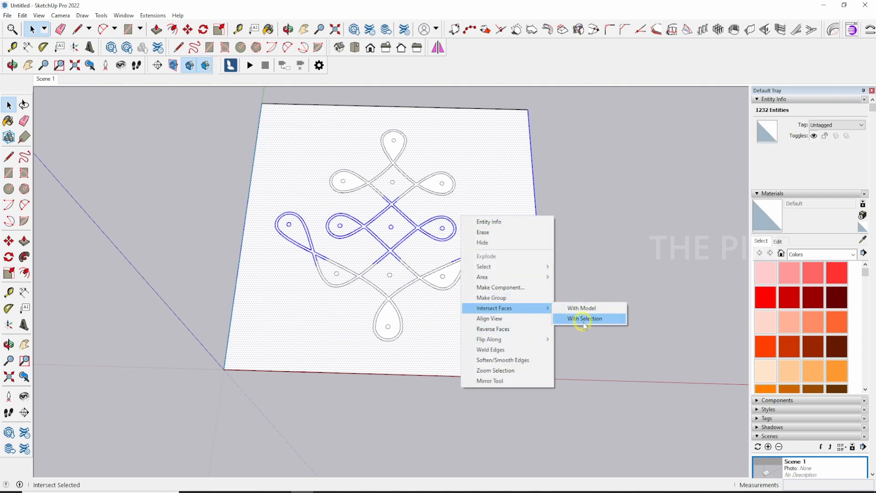
click(581, 320)
click(502, 307)
click(573, 263)
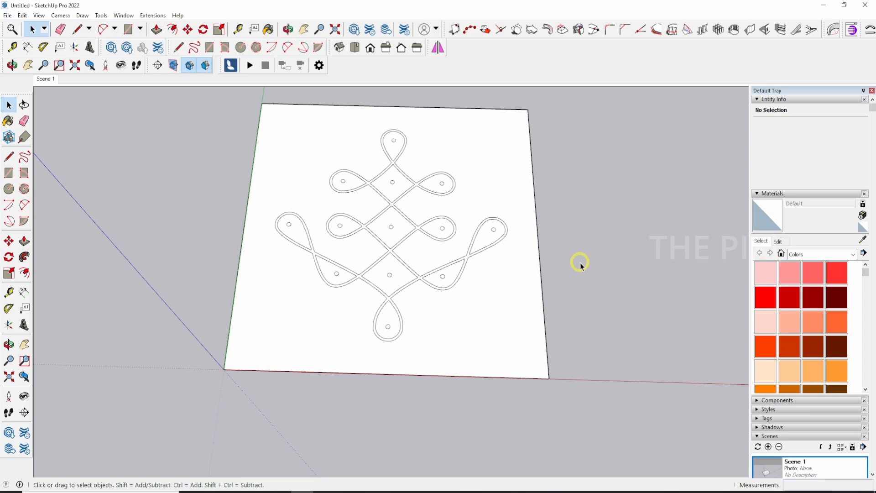
- Delete the panel's background face and its border edges around the kolam
drag(596, 399, 505, 359)
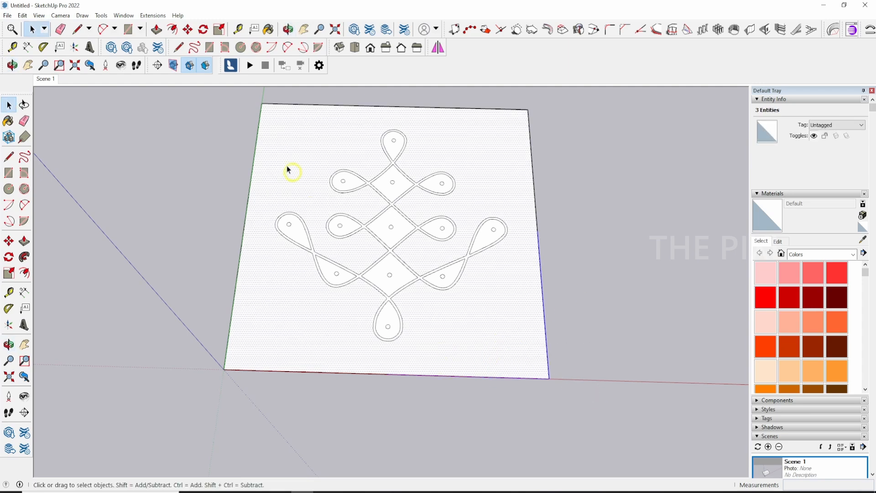
scroll(326, 215, down, 3)
scroll(323, 157, up, 3)
key(Delete)
drag(293, 157, 224, 108)
key(Delete)
drag(573, 167, 500, 112)
key(Delete)
drag(311, 322, 174, 393)
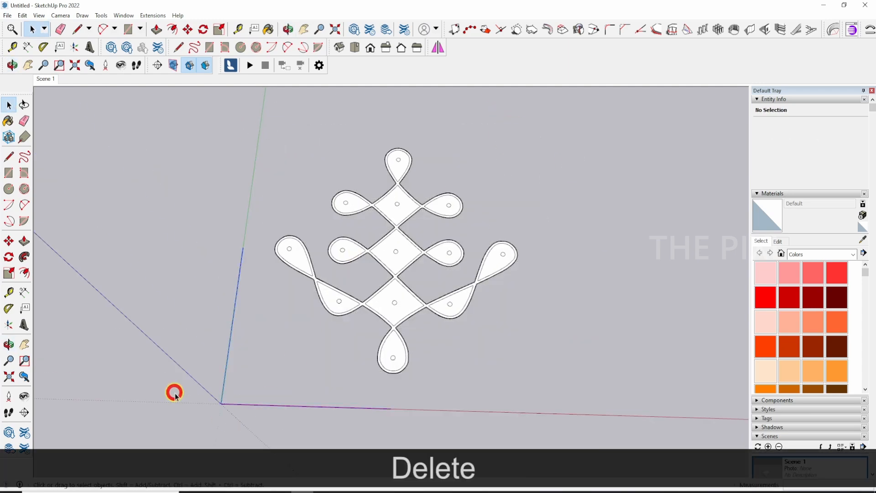
- Delete the faces inside the kolam's bottom loop and its three central diamonds, keeping the dots
scroll(395, 384, up, 2)
middle_click(394, 335)
scroll(398, 336, up, 3)
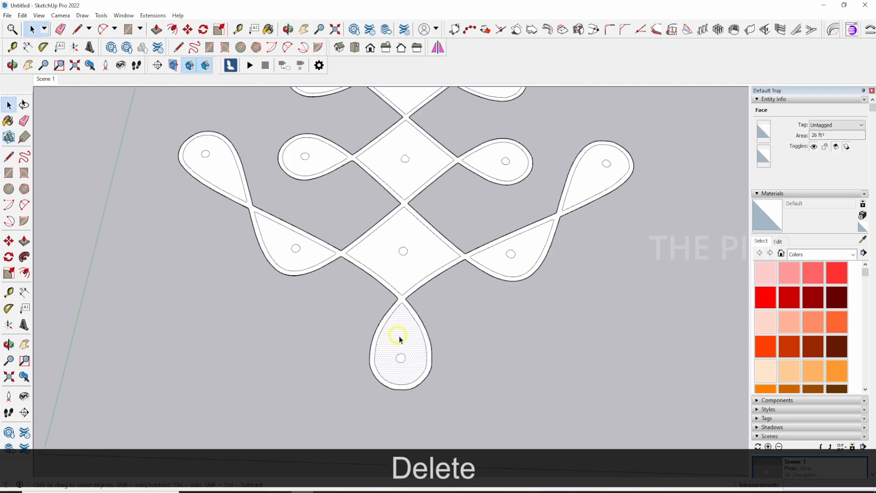
key(Delete)
click(417, 265)
key(Delete)
scroll(421, 323, down, 4)
scroll(420, 232, up, 3)
click(410, 157)
key(Delete)
click(410, 211)
key(Delete)
scroll(410, 206, down, 4)
scroll(412, 125, up, 3)
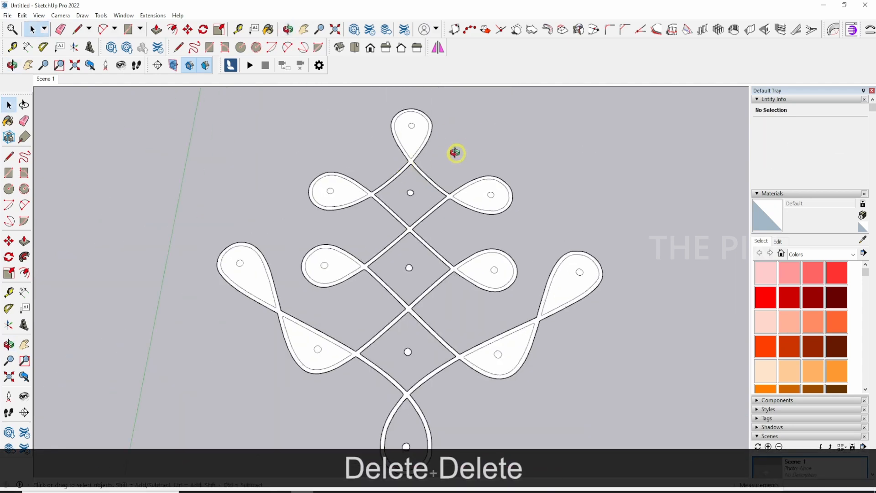
- Delete the faces inside the kolam's top loop and upper-right loop, leaving the outline and dots
key(p)
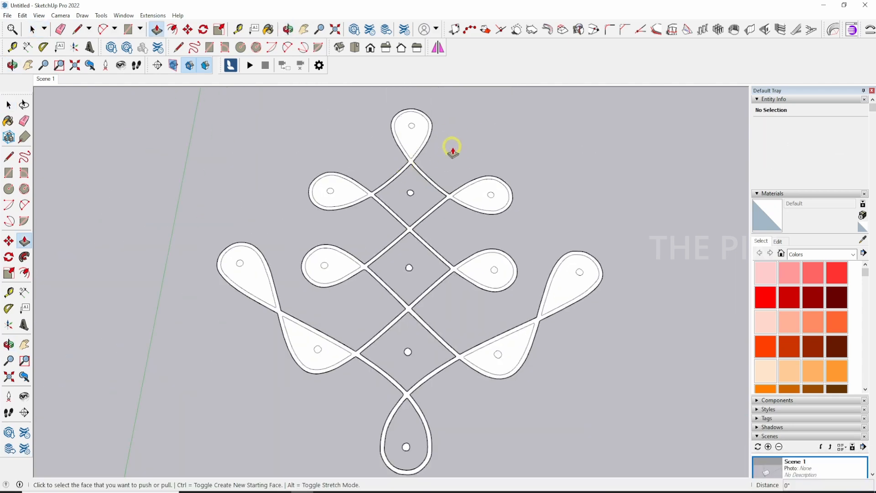
key(space)
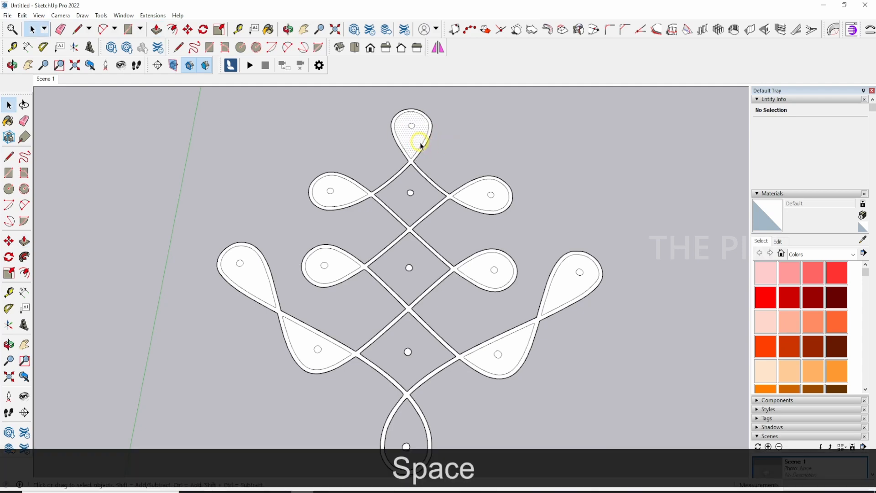
click(419, 143)
key(Delete)
click(476, 191)
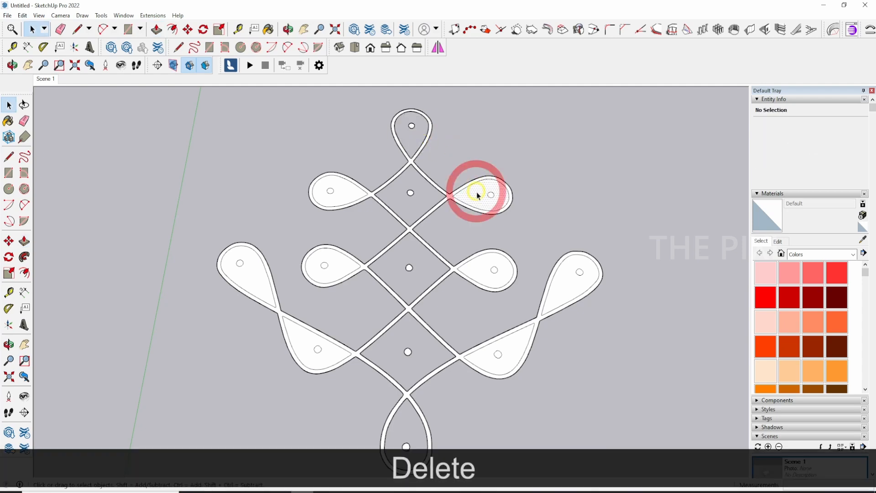
click(475, 150)
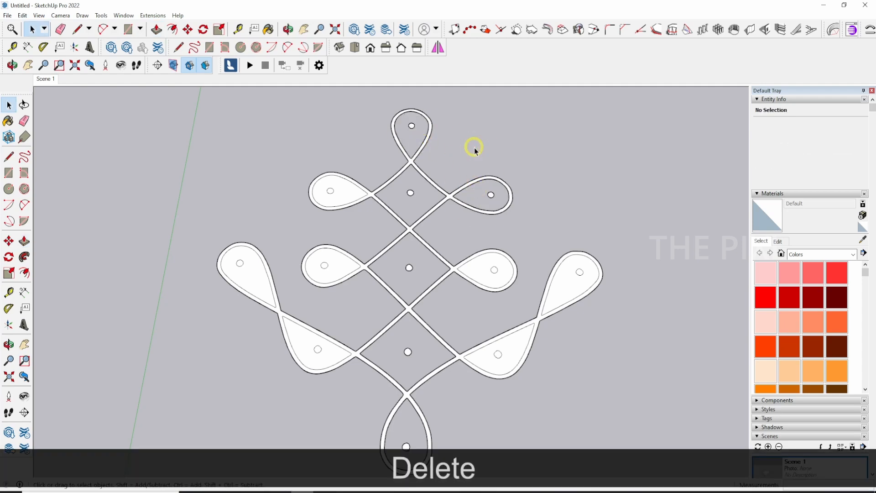
- Delete the inner faces of the seven remaining kolam side loops, keeping their dots
key(p)
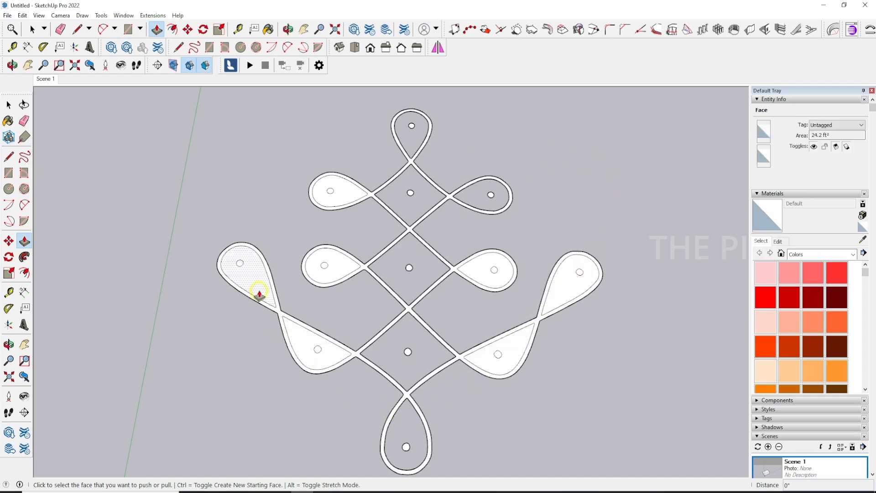
key(Delete)
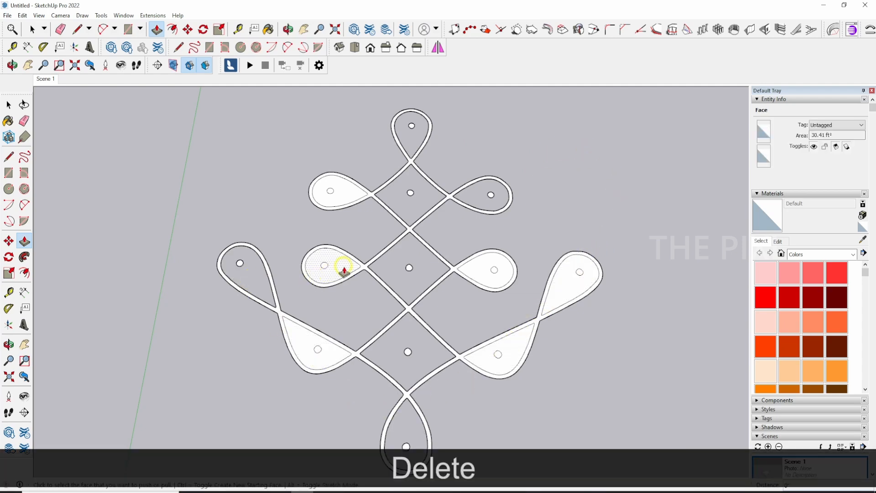
key(Delete)
key(Delete)
key(Delete)
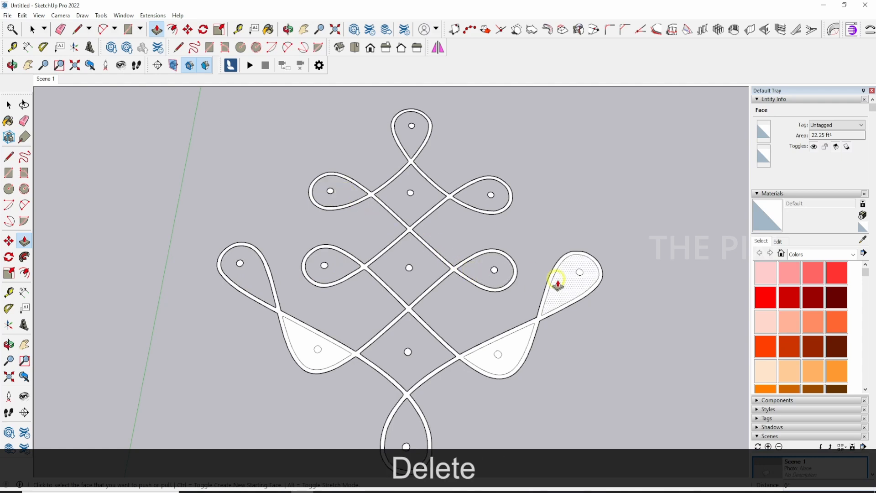
key(Delete)
key(Delete)
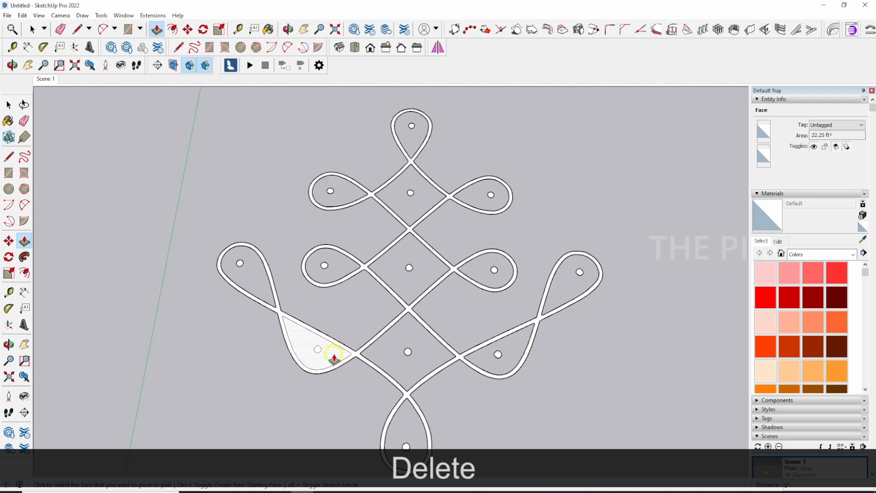
key(Delete)
- Extrude the kolam outline face upward into tall walls with Push/Pull
middle_drag(372, 230, 501, 192)
scroll(547, 286, up, 1)
middle_drag(548, 289, 519, 286)
scroll(519, 286, up, 1)
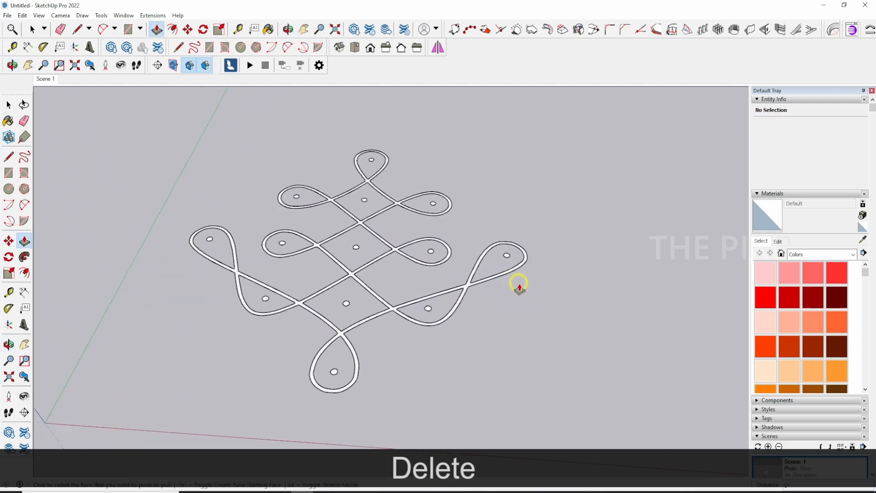
scroll(521, 293, up, 1)
key(p)
double_click(517, 242)
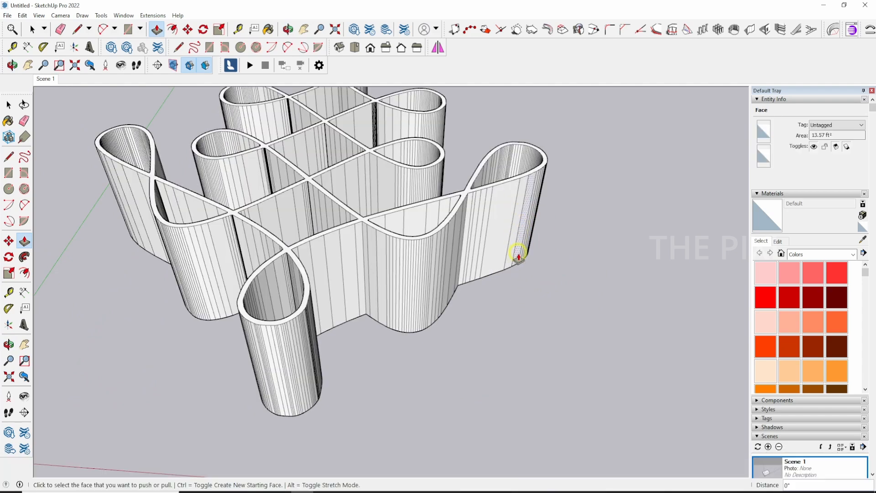
- Repeat the outline's extrusion on the dots in the right-hand loops and the lower and middle diamonds
scroll(519, 260, down, 3)
middle_drag(522, 259, 366, 360)
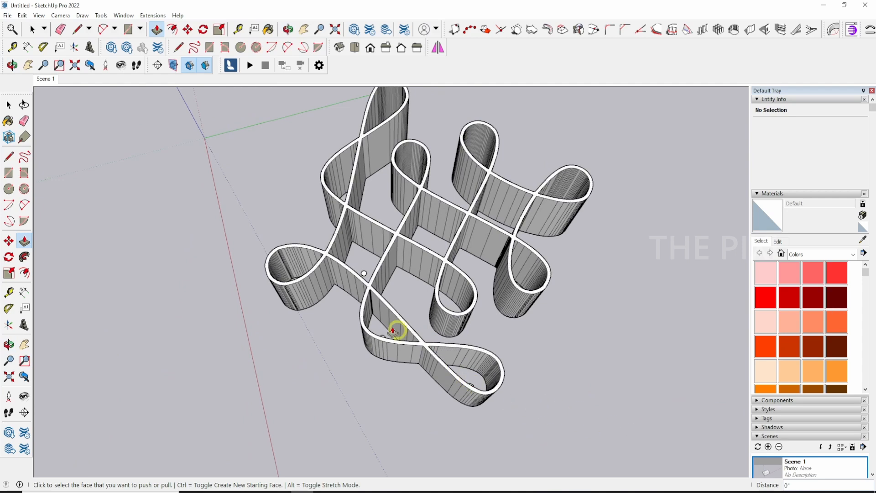
middle_drag(488, 351, 645, 391)
scroll(517, 318, up, 5)
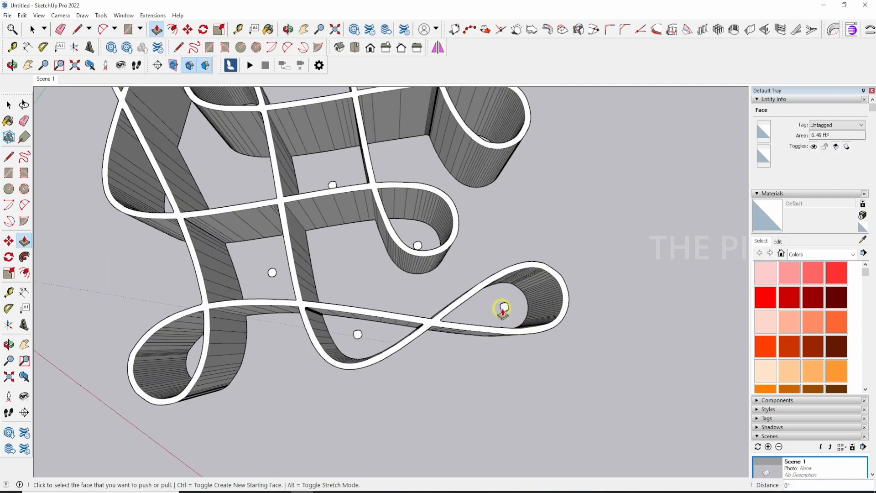
double_click(504, 307)
double_click(358, 334)
double_click(271, 273)
scroll(329, 181, up, 2)
double_click(334, 186)
double_click(449, 267)
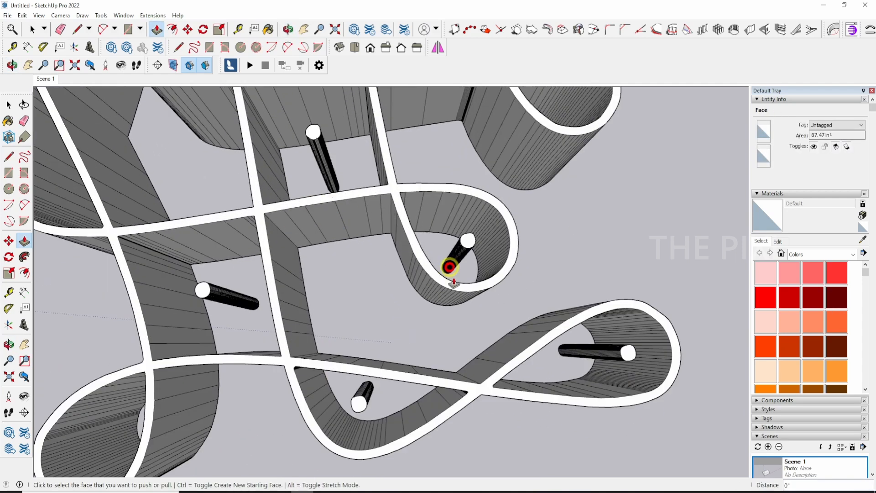
- Extrude the remaining kolam dots by the same distance, finishing with the bottom loop's dot
scroll(450, 273, down, 6)
double_click(342, 199)
middle_drag(346, 233, 277, 242)
scroll(513, 287, up, 4)
double_click(537, 327)
double_click(340, 259)
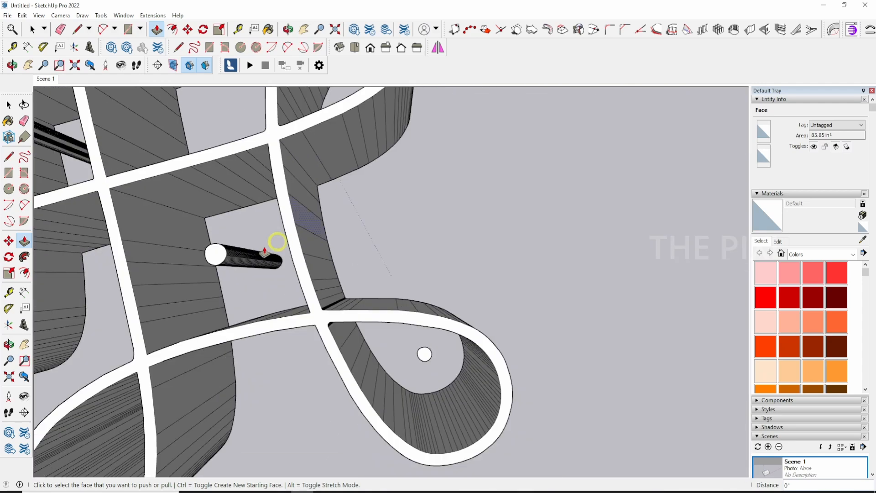
double_click(424, 354)
scroll(465, 274, down, 5)
double_click(419, 196)
double_click(338, 336)
middle_drag(341, 339, 529, 306)
middle_drag(393, 431, 422, 397)
scroll(397, 410, down, 2)
double_click(376, 422)
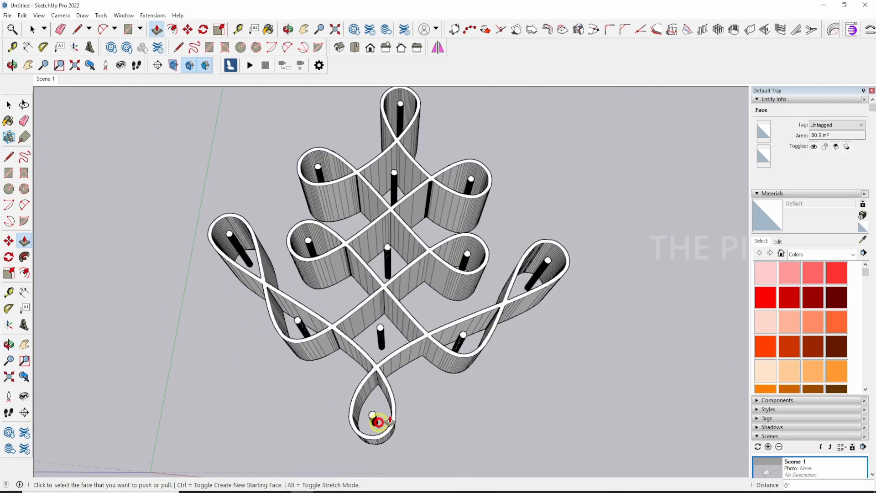
- Select the entire extruded kolam model and delete it to empty the scene
scroll(507, 388, down, 2)
middle_drag(570, 365, 141, 182)
scroll(320, 237, down, 2)
middle_drag(410, 266, 693, 191)
scroll(342, 228, down, 3)
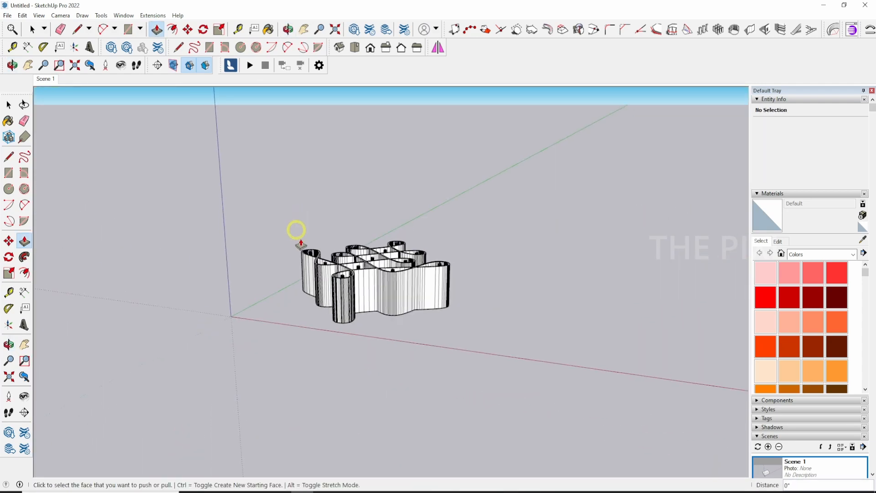
key(space)
drag(225, 176, 583, 364)
middle_drag(570, 347, 475, 317)
middle_drag(367, 279, 473, 338)
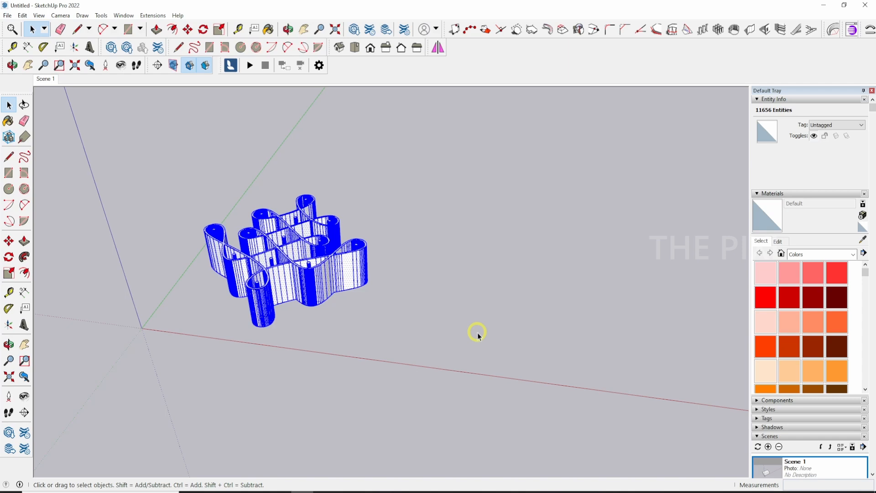
key(Delete)
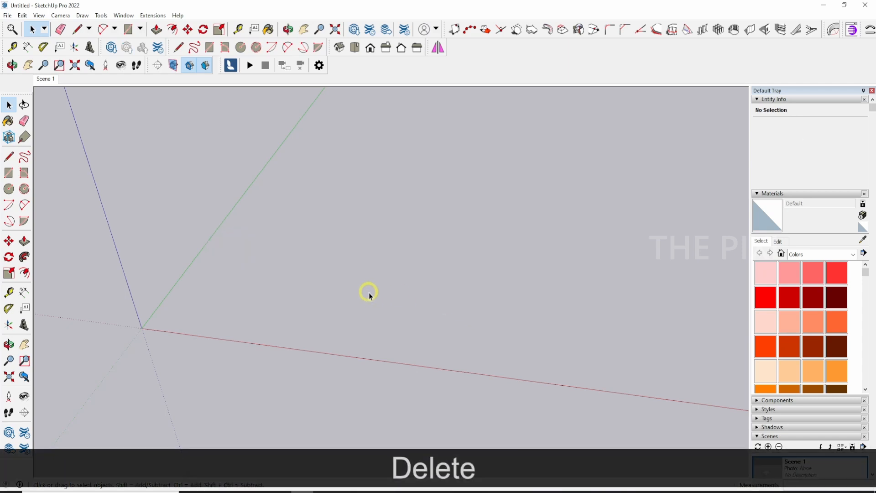
key(space)
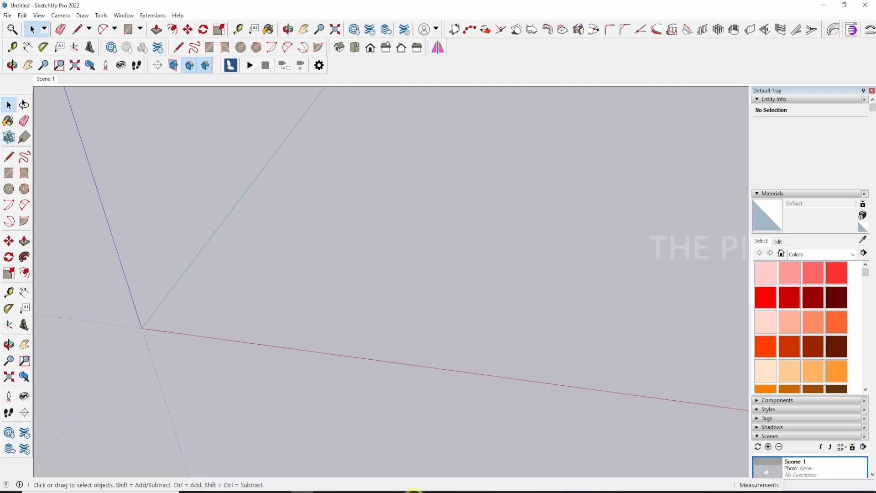
- Switch to File Explorer and browse from This PC to find the logo image
click(414, 491)
click(329, 335)
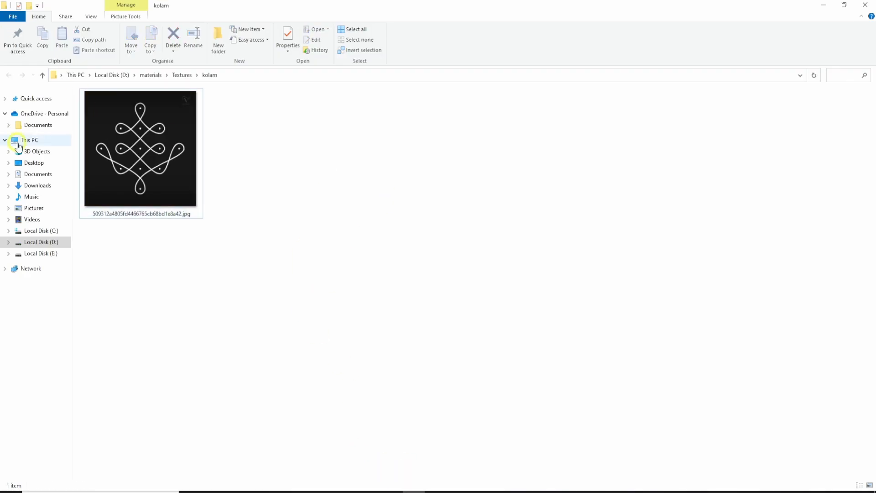
click(19, 140)
click(255, 185)
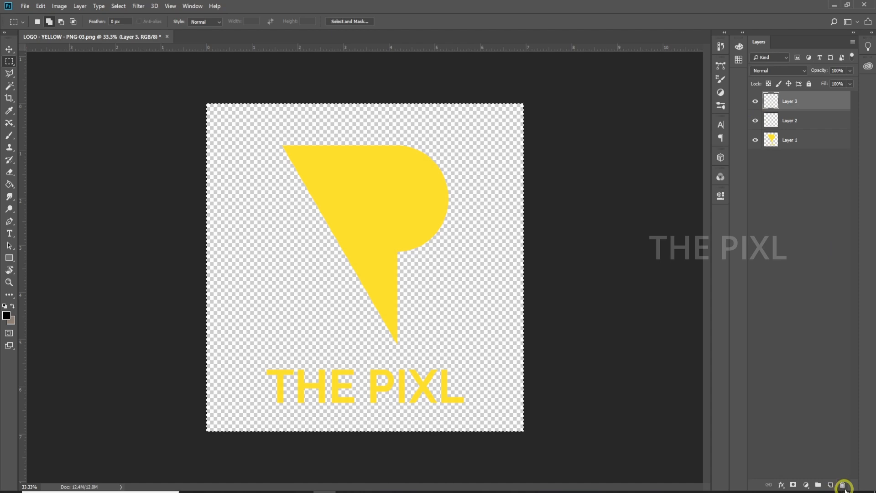
- Delete Layer 3 in Photoshop and fill Layer 2 with white behind the yellow logo
click(843, 484)
click(404, 191)
click(7, 315)
drag(523, 165, 478, 89)
click(688, 86)
key(alt+BackSpace)
key(v)
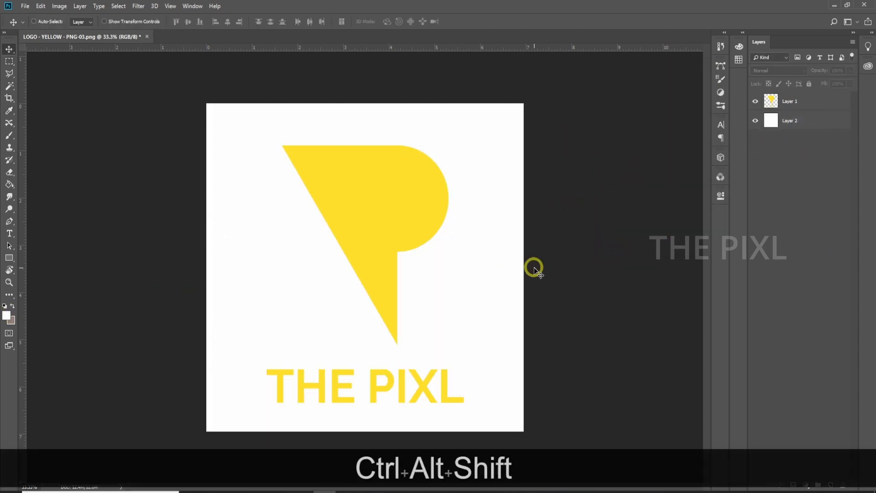
- Export the logo in JPG format to the LOGO folder under the name WHITE BACKGROUNDD
key(ctrl+alt+shift+w)
click(669, 420)
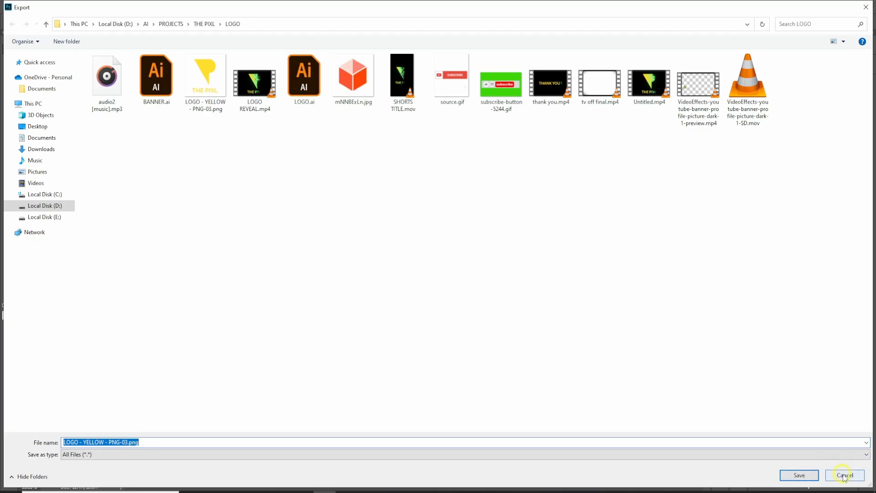
click(844, 475)
click(628, 128)
click(631, 145)
click(666, 424)
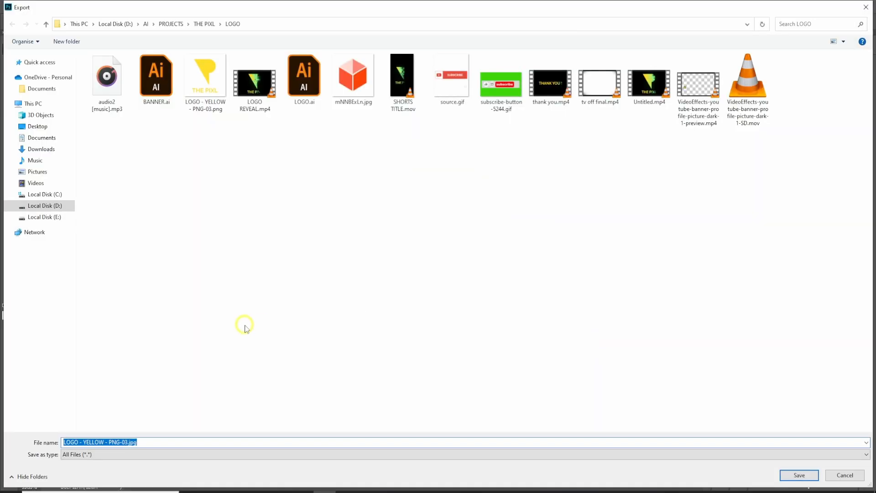
text(WHITE BACKGROUNDD)
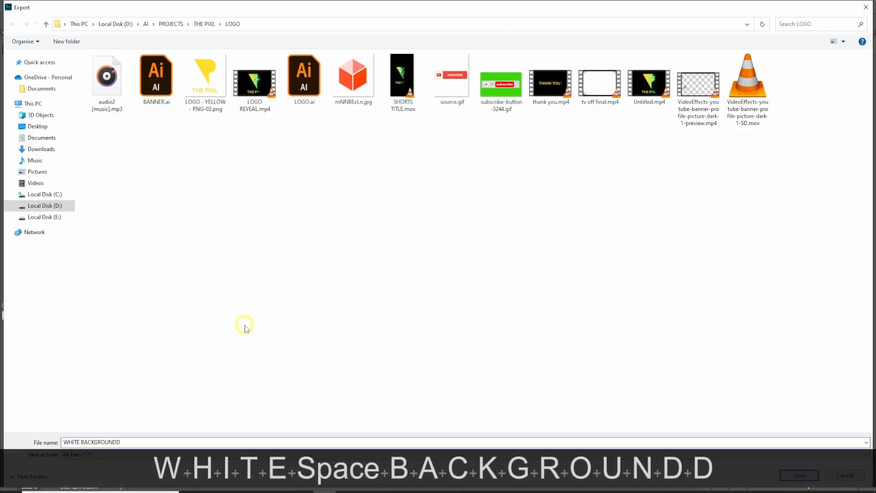
key(Return)
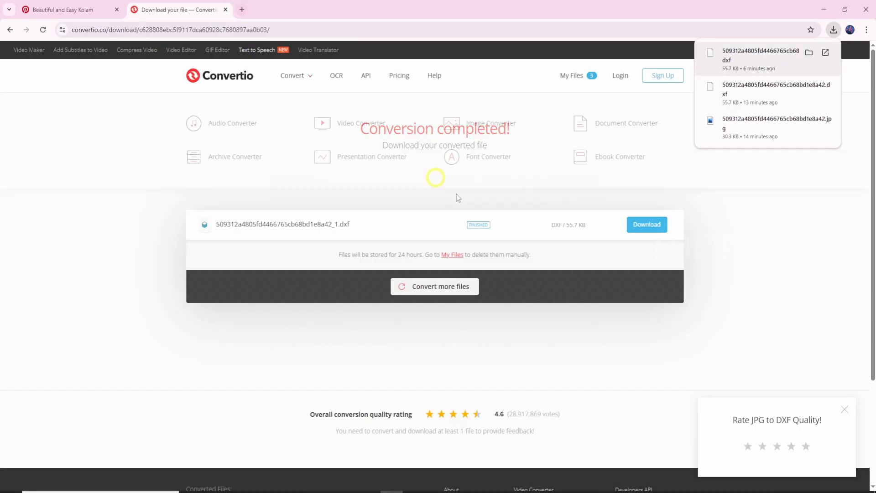
- Switch to Convertio in the browser, convert WHITE BACKGROUNDD.jpg to DXF and download the result
click(434, 286)
click(393, 290)
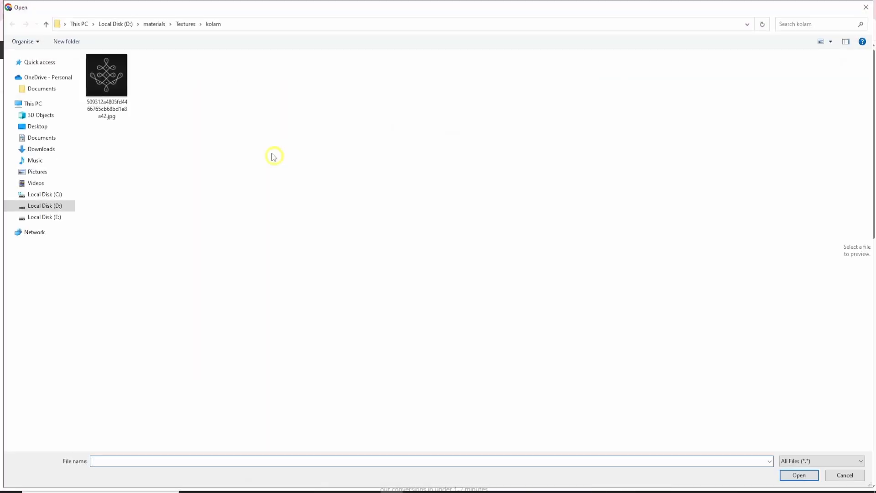
click(40, 63)
double_click(163, 151)
click(625, 239)
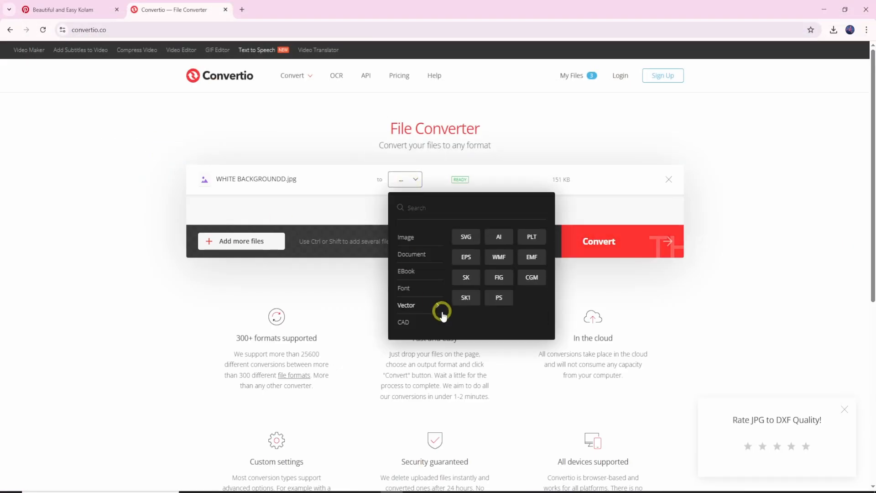
click(442, 309)
click(598, 245)
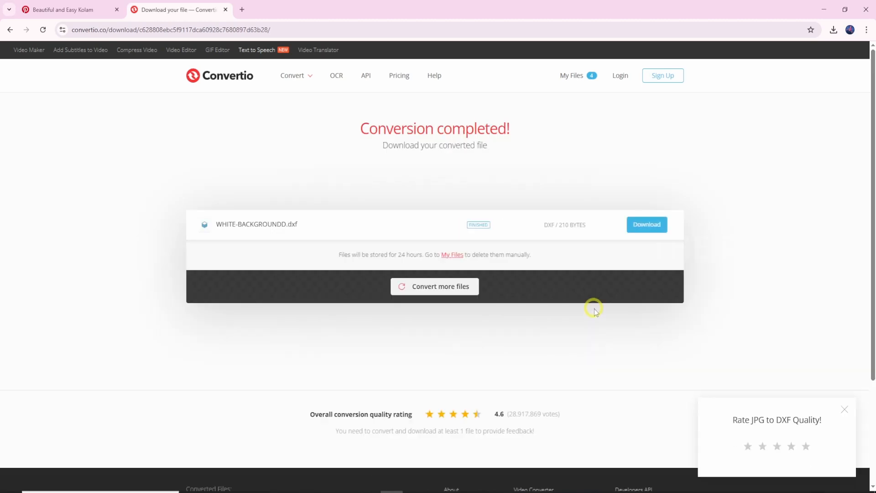
click(643, 224)
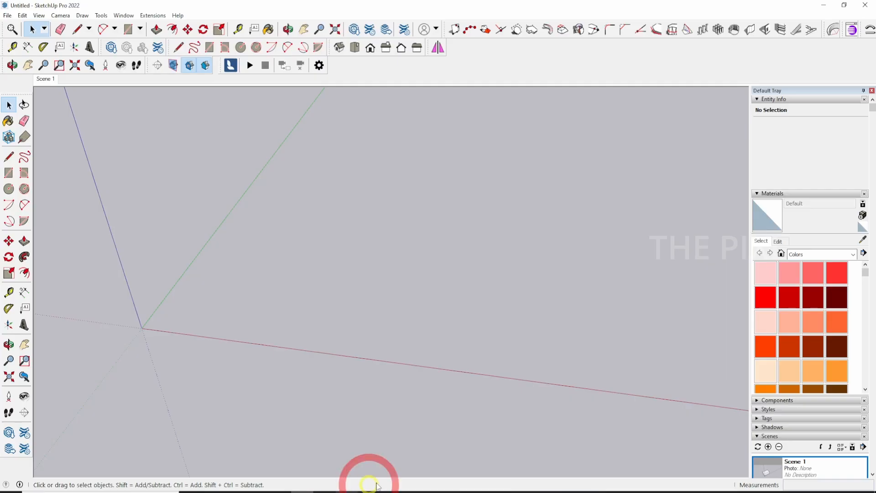
- Switch to SketchUp and try to import WHITE-BACKGROUNDD.dxf from the Downloads folder
click(8, 15)
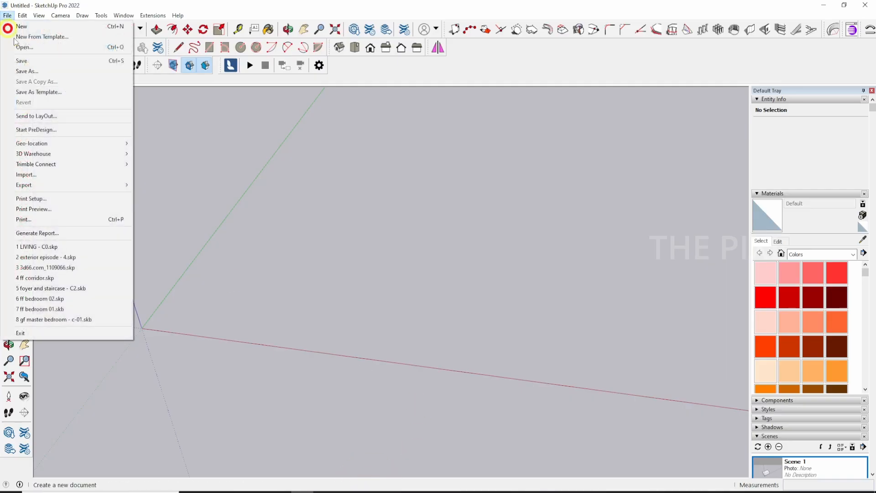
click(63, 174)
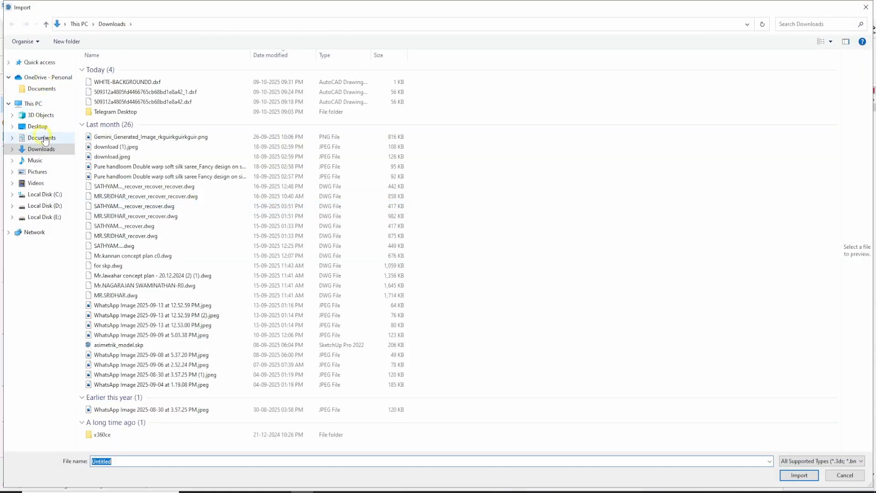
double_click(131, 82)
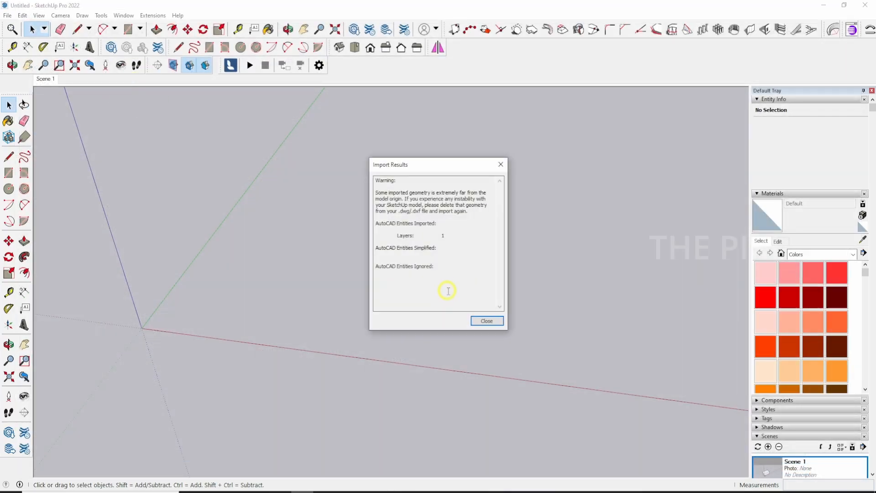
click(484, 320)
click(451, 270)
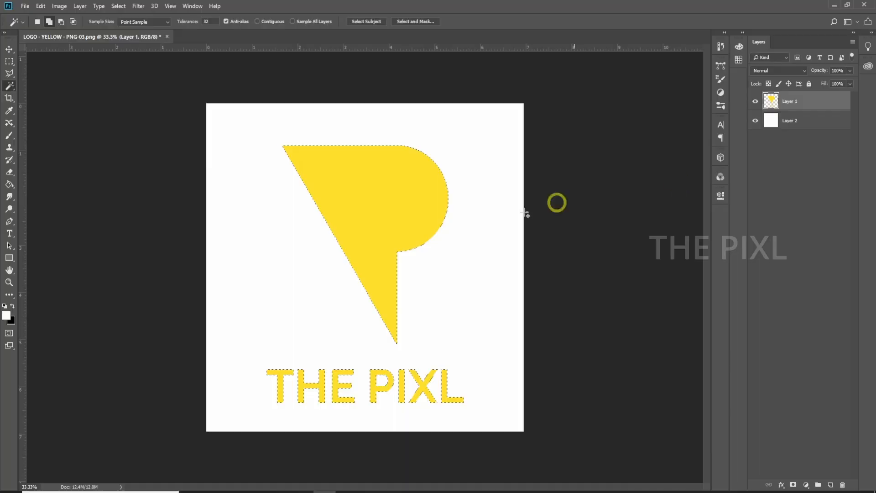
- In Photoshop, fill the selected yellow logo on Layer 1 with black and deselect it
key(alt+BackSpace)
key(ctrl+BackSpace)
key(ctrl+d)
key(v)
click(97, 86)
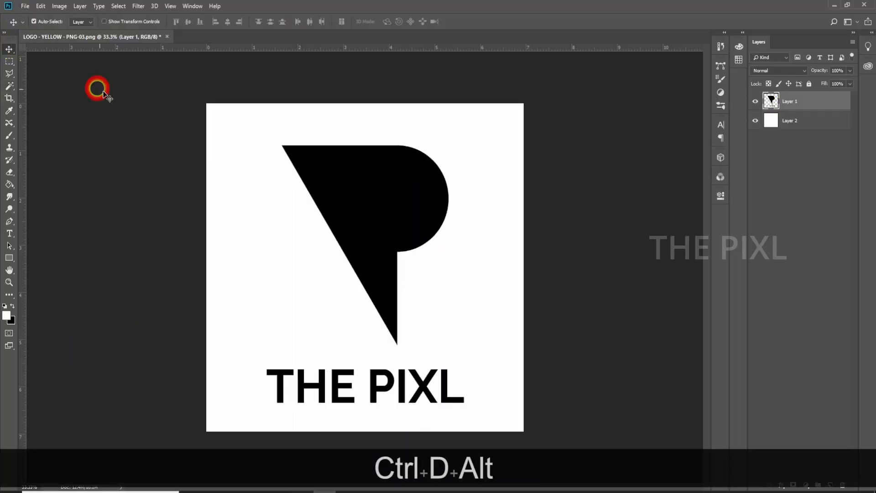
- Export the black logo in JPG format to the LOGO folder under the name BLACK AND WHITE
key(ctrl+alt+shift+w)
click(662, 422)
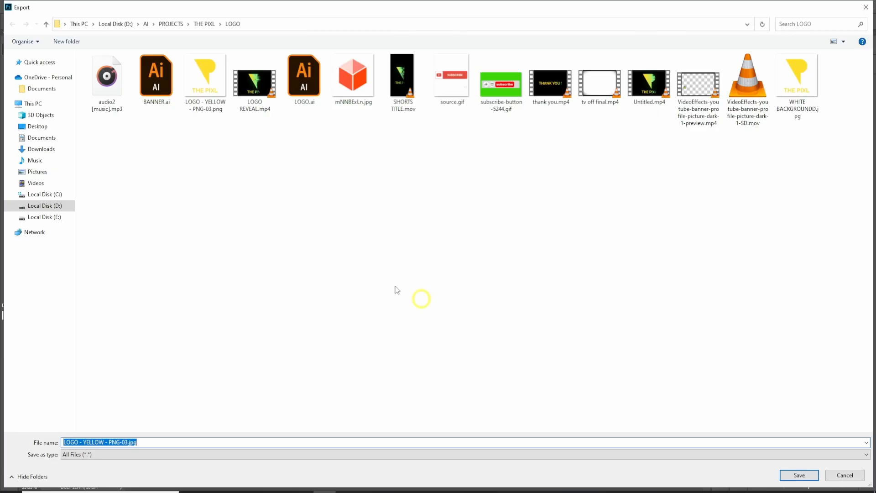
text(BLACK ANDWHITE)
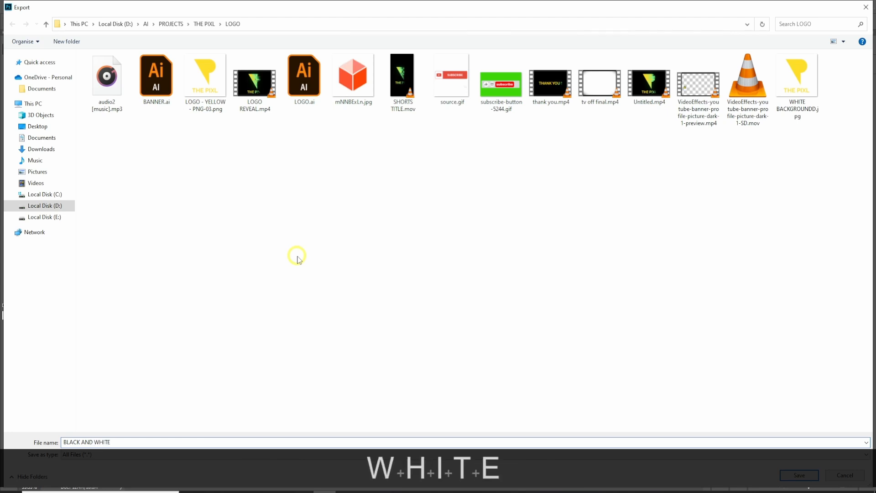
key(Return)
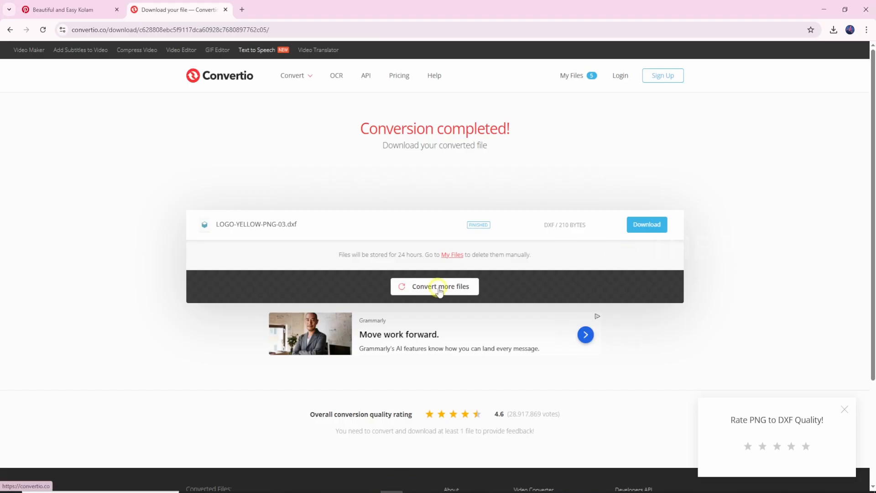
- Switch to Convertio in the browser, convert BLACK AND WHITE.jpg to DXF and download the result
click(440, 285)
double_click(217, 94)
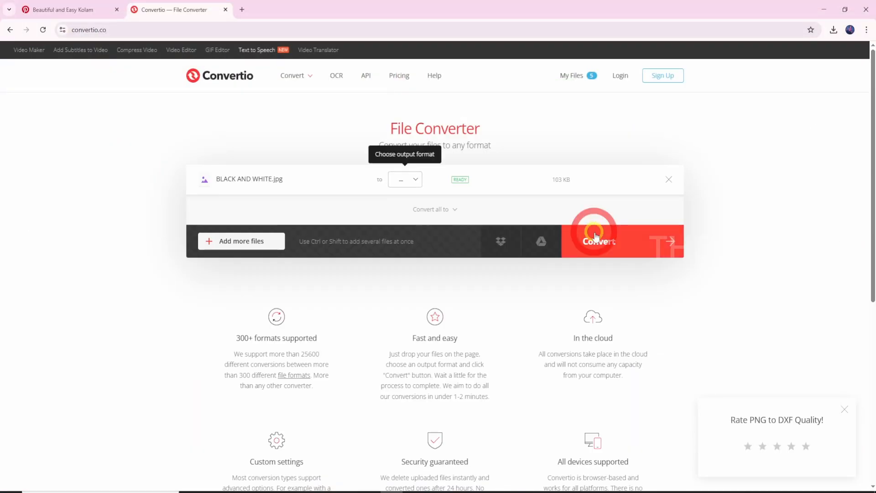
click(404, 178)
click(478, 241)
click(592, 240)
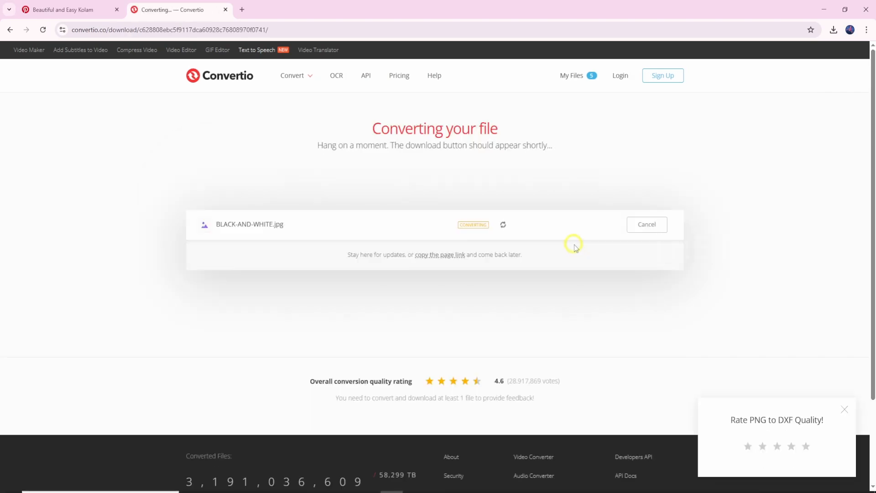
click(640, 223)
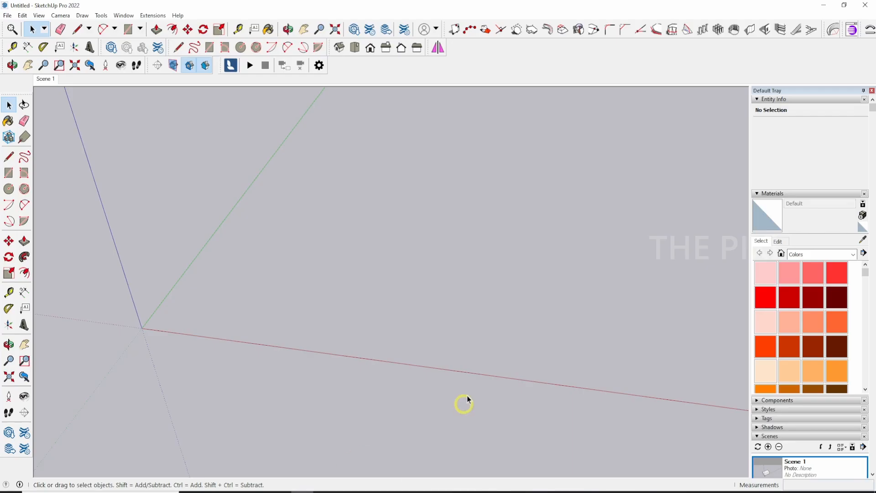
- Switch to SketchUp and import BLACK-AND-WHITE.dxf from the Downloads folder as the logo outline
click(12, 14)
click(37, 159)
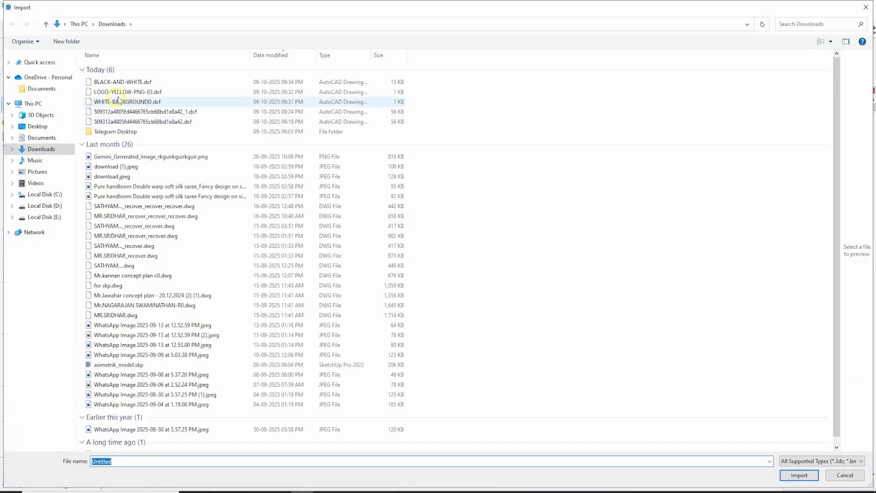
double_click(119, 100)
click(488, 320)
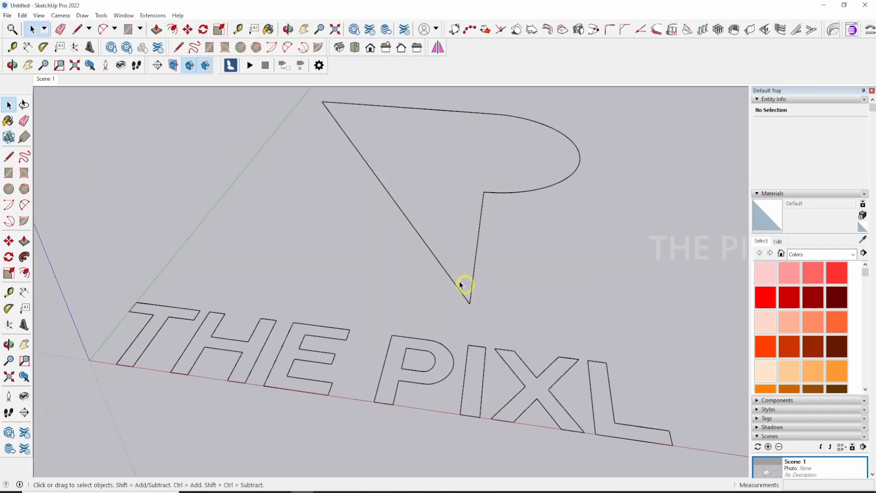
scroll(460, 285, down, 3)
middle_drag(424, 238, 535, 306)
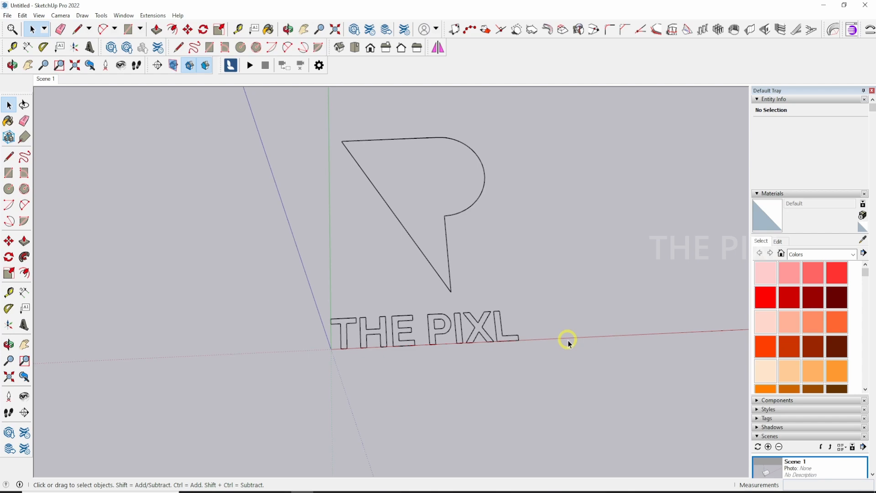
- Switch to Photoshop, undo the black fill and desaturate the logo on Layer 1
click(322, 491)
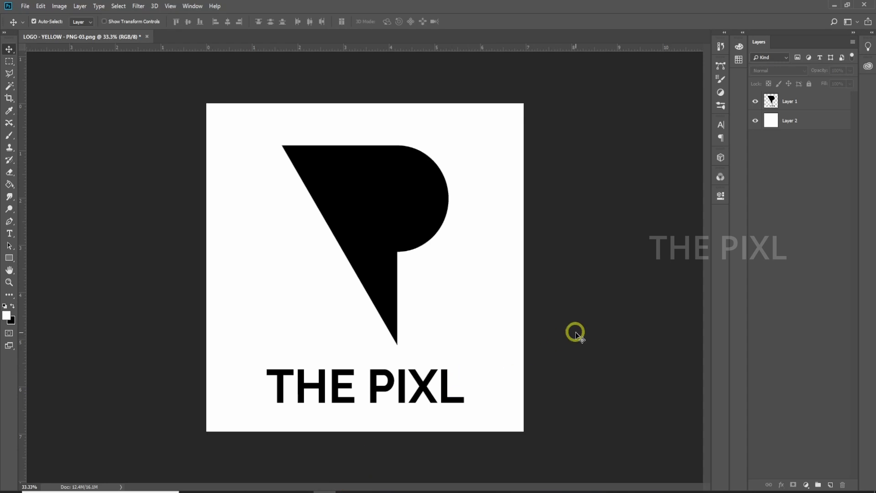
key(ctrl)
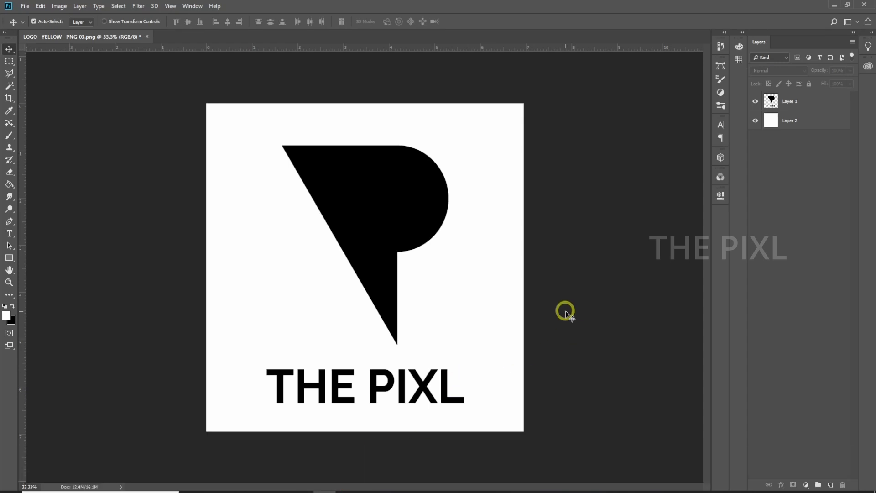
key(ctrl+z)
key(ctrl+shift+u)
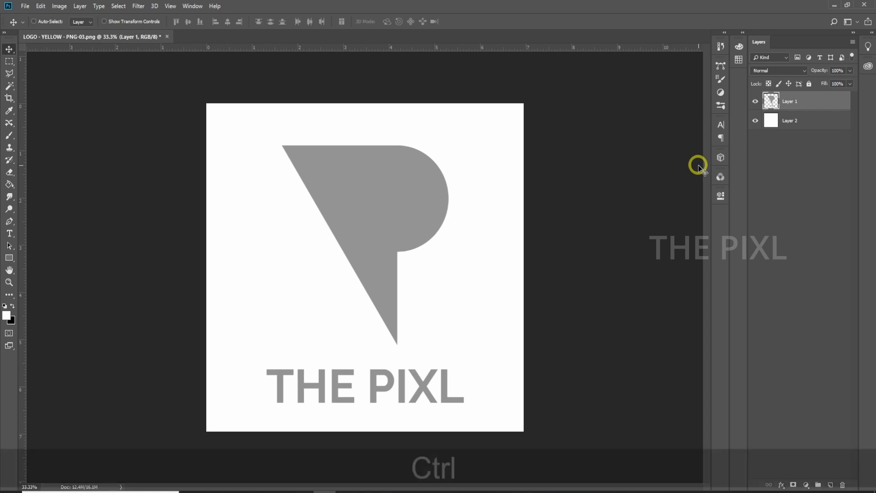
- Turn the grey logo on Layer 1 black with a Levels adjustment, using input levels 160, 1.00 and 162
key(ctrl+l)
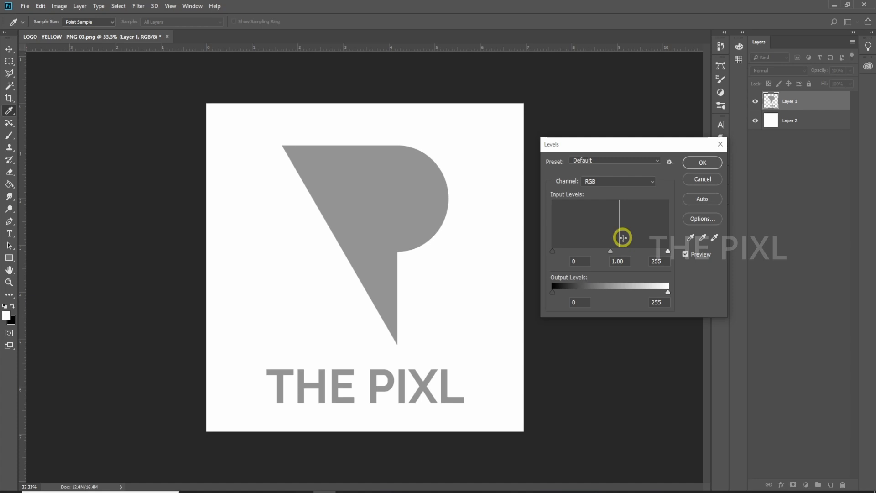
drag(552, 251, 614, 251)
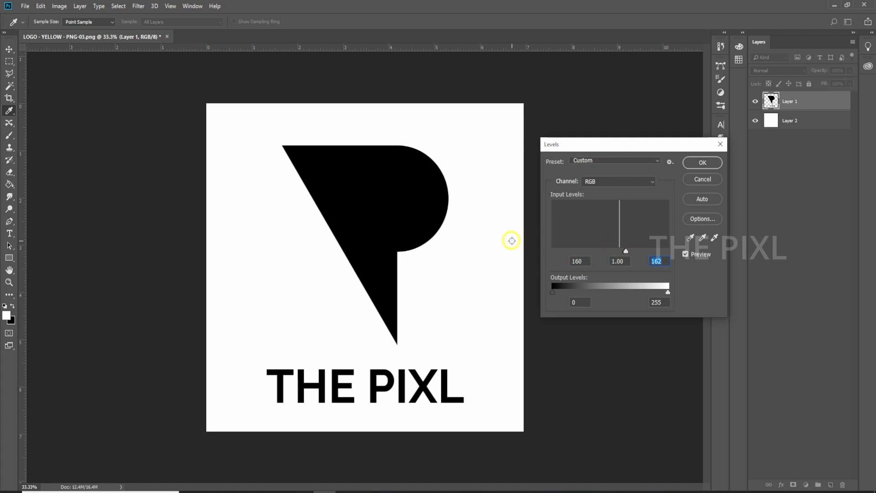
click(702, 163)
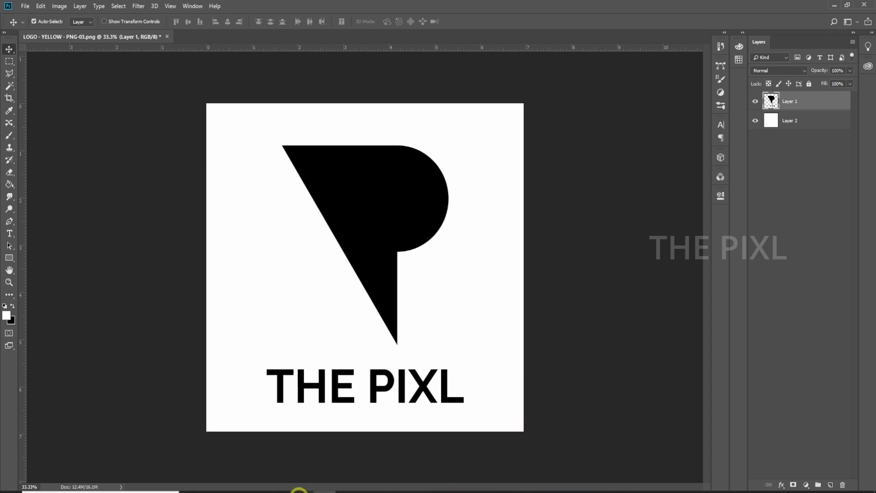
- Switch to SketchUp, draw a rectangle enclosing the whole logo outline and explode the imported logo component
key(r)
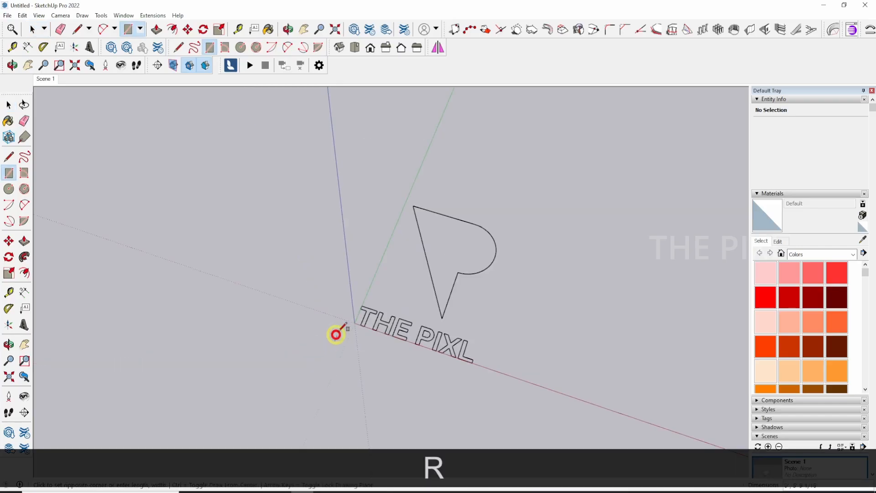
click(335, 341)
click(550, 208)
key(space)
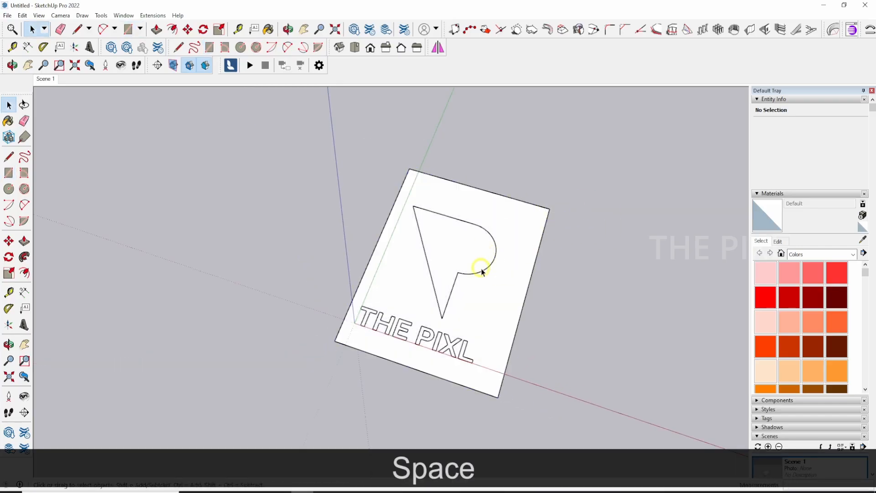
right_click(483, 269)
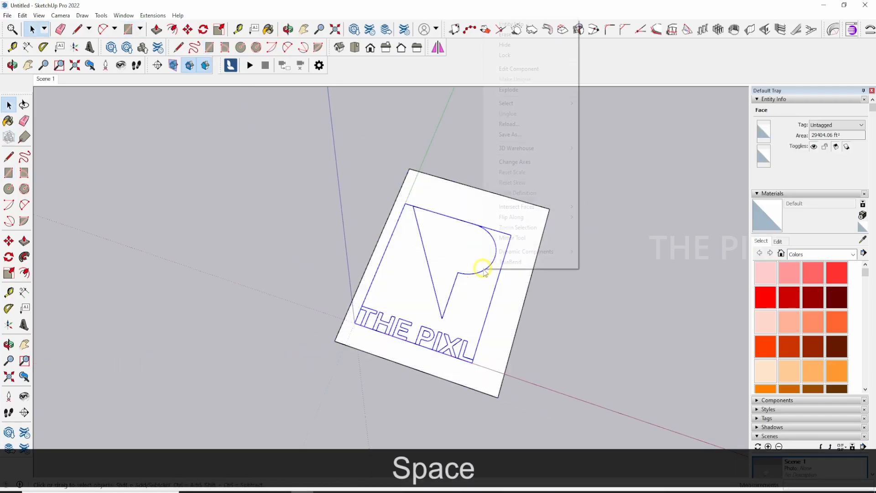
click(510, 90)
- Select the rectangle together with the logo outline and intersect their faces with the selection
scroll(507, 210, down, 2)
middle_drag(513, 208, 532, 196)
scroll(502, 278, up, 2)
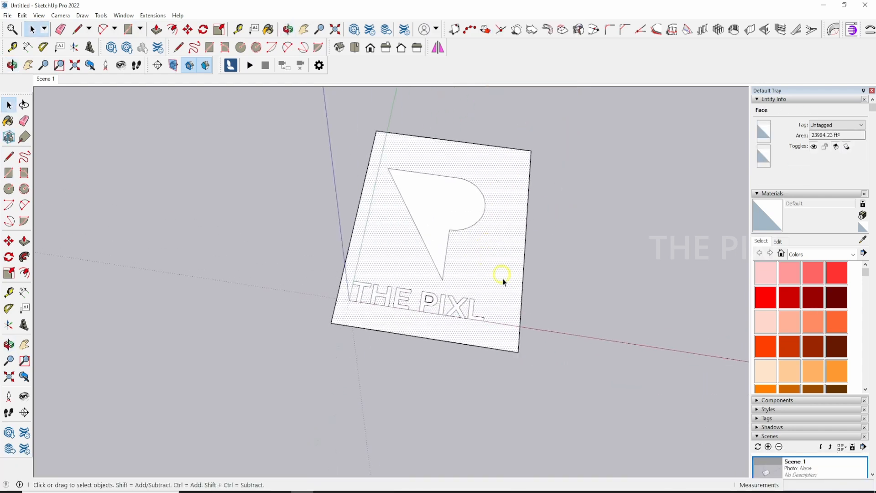
scroll(408, 339, up, 1)
scroll(408, 311, down, 2)
middle_drag(408, 311, 421, 272)
scroll(422, 272, up, 2)
scroll(421, 272, down, 2)
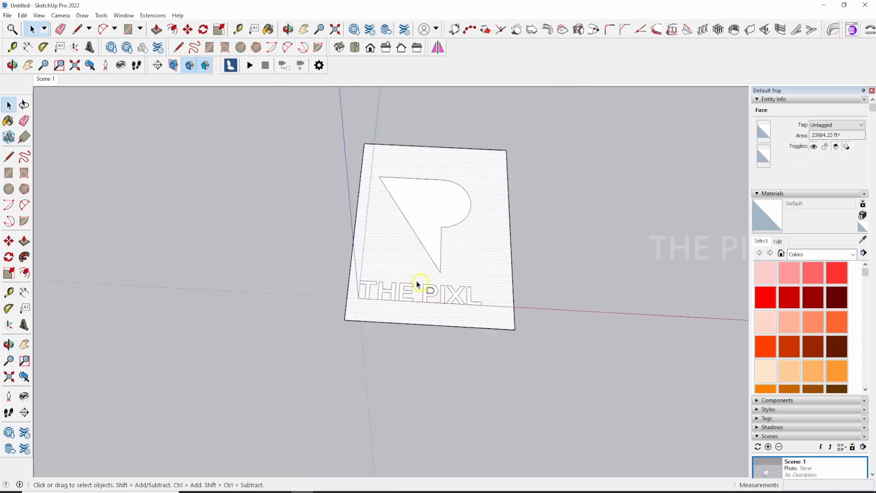
drag(573, 351, 230, 110)
right_click(424, 205)
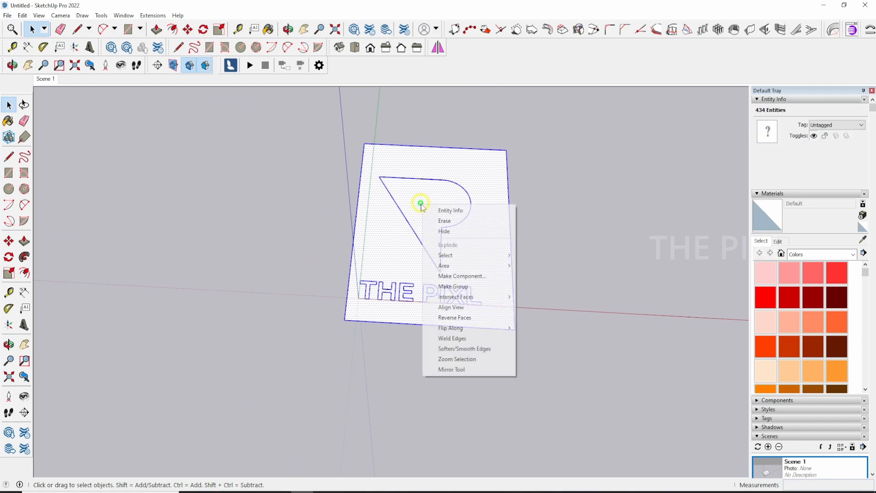
mouse_move(484, 301)
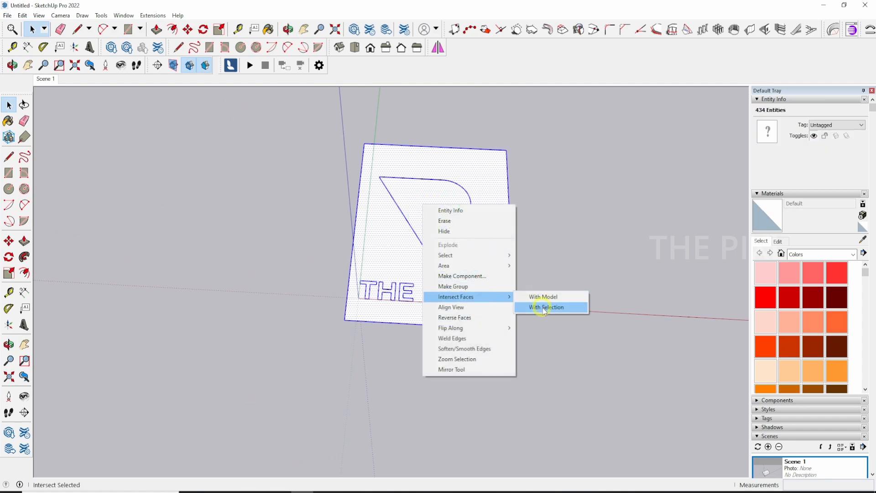
click(536, 307)
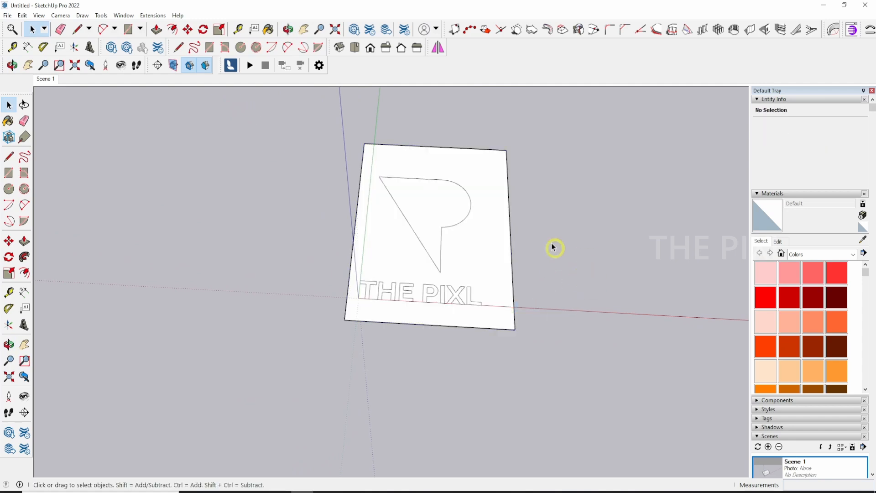
- Delete the surrounding rectangle's edges and background face, leaving only the logo and letter faces
click(482, 145)
key(Delete)
drag(393, 365, 335, 311)
key(Delete)
- Extrude the large P symbol's face upward by about 6' 9" with Push/Pull
scroll(433, 284, up, 2)
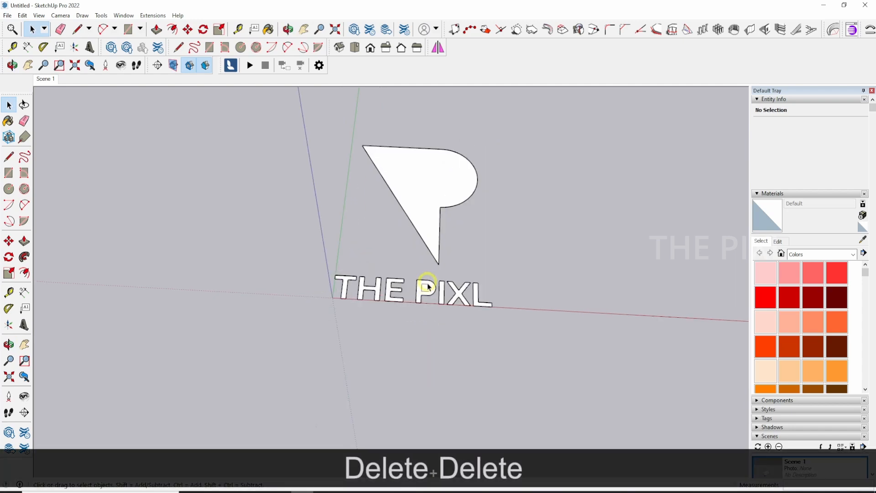
middle_drag(529, 223, 512, 219)
key(p)
drag(437, 196, 438, 183)
- Extrude every letter face of the text THE PIXL by the same distance as the P symbol
middle_drag(593, 337, 455, 361)
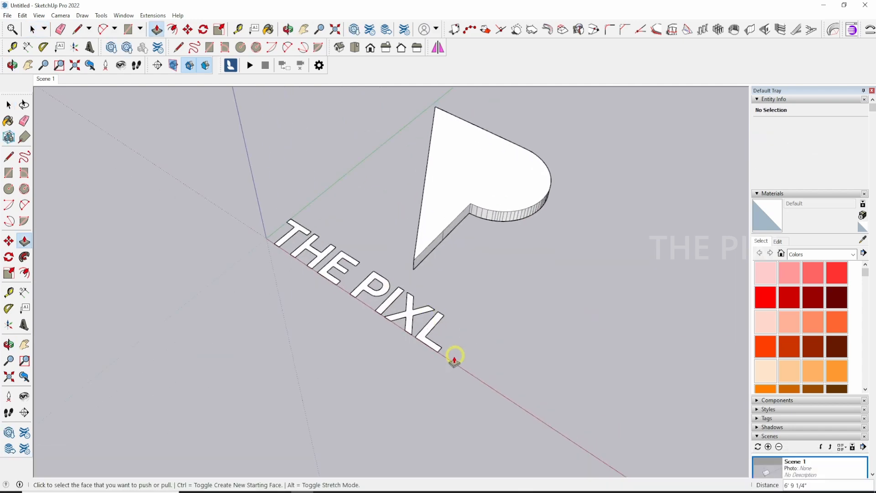
double_click(432, 321)
scroll(404, 297, up, 2)
double_click(411, 309)
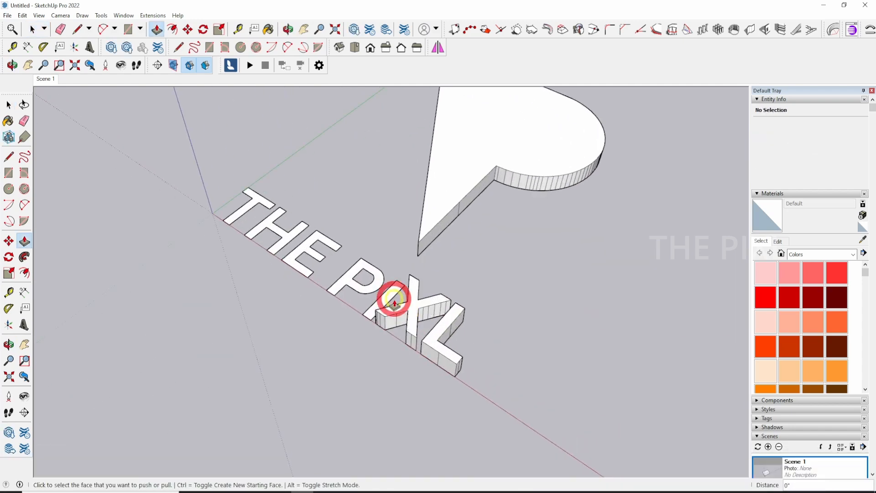
double_click(390, 295)
double_click(369, 265)
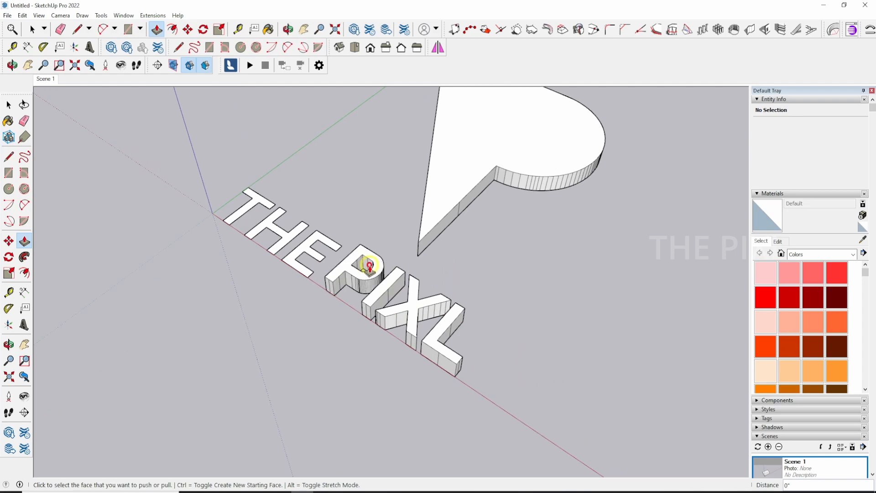
double_click(329, 242)
click(275, 229)
click(275, 230)
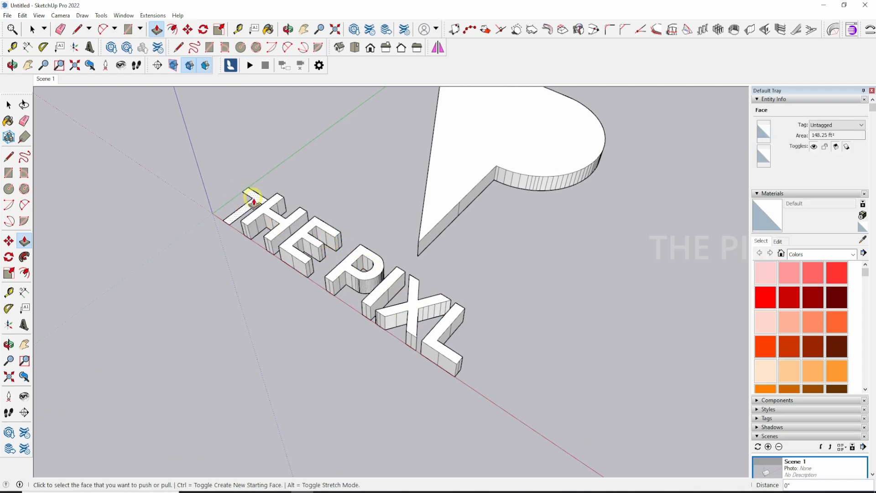
double_click(251, 200)
middle_drag(323, 221, 507, 313)
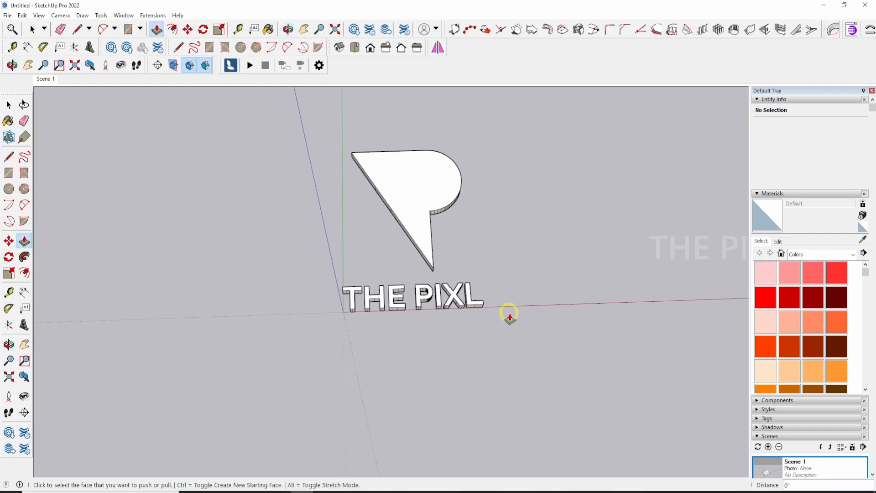